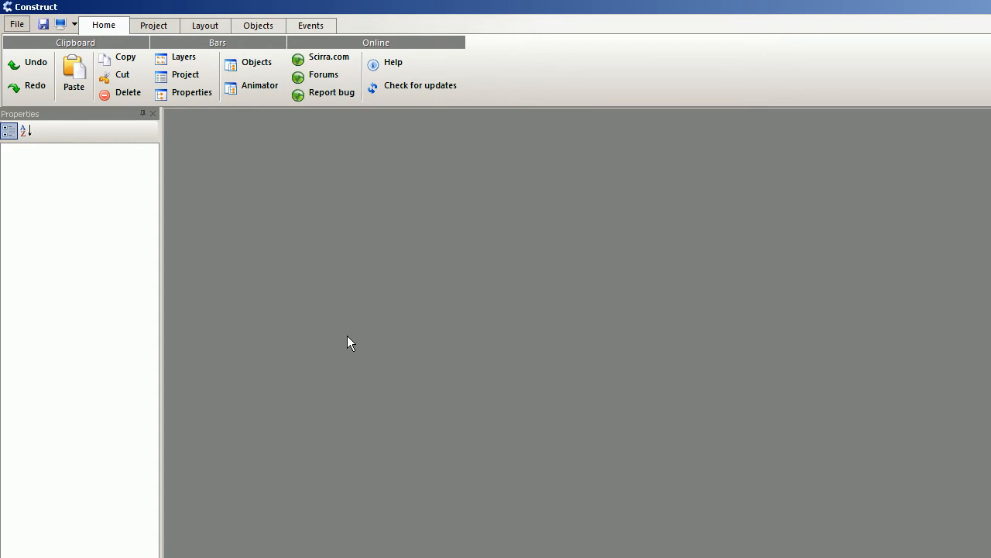
Create a new Direct-X game project.
{"action": "left_click", "coordinate": [17, 24]}
{"action": "mouse_move", "coordinate": [23, 51]}
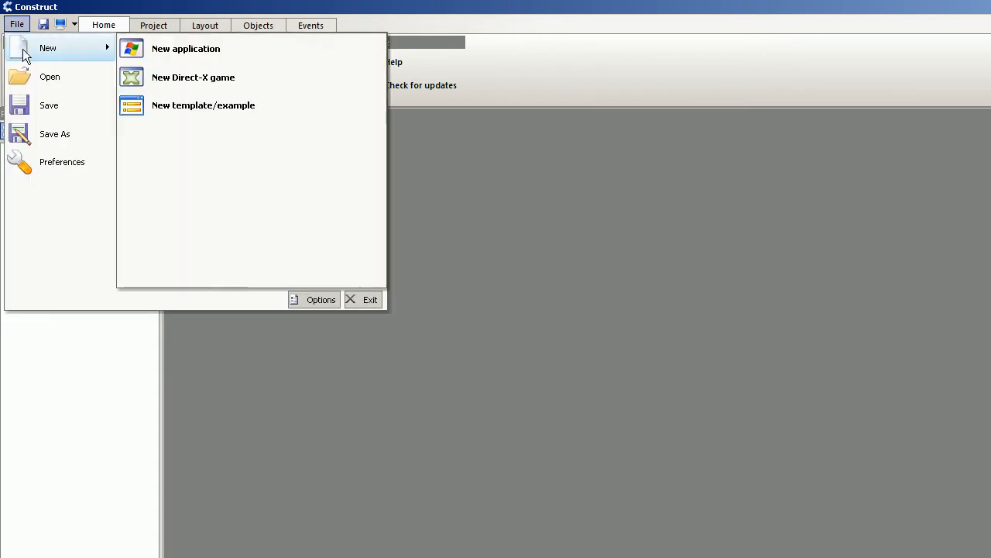
{"action": "left_click", "coordinate": [177, 81]}
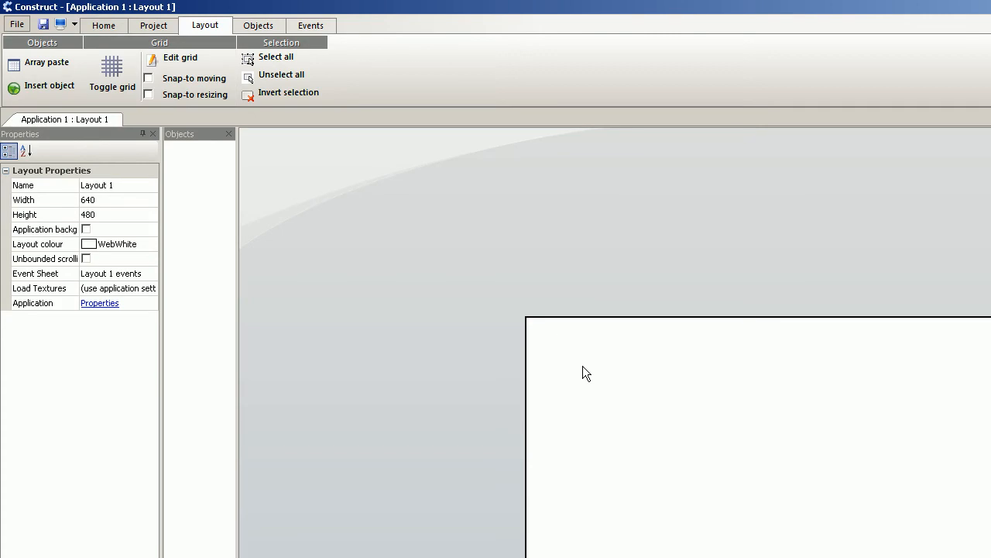
Place a sprite near the layout's upper-left corner, load Heli3a.png as its image and save the image changes.
{"action": "left_click", "coordinate": [582, 366]}
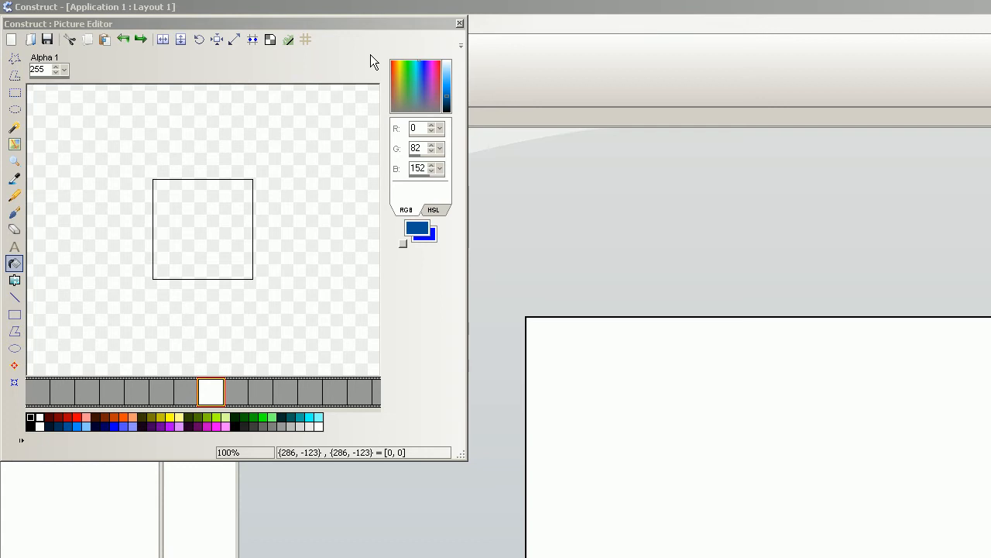
{"action": "left_click", "coordinate": [29, 40]}
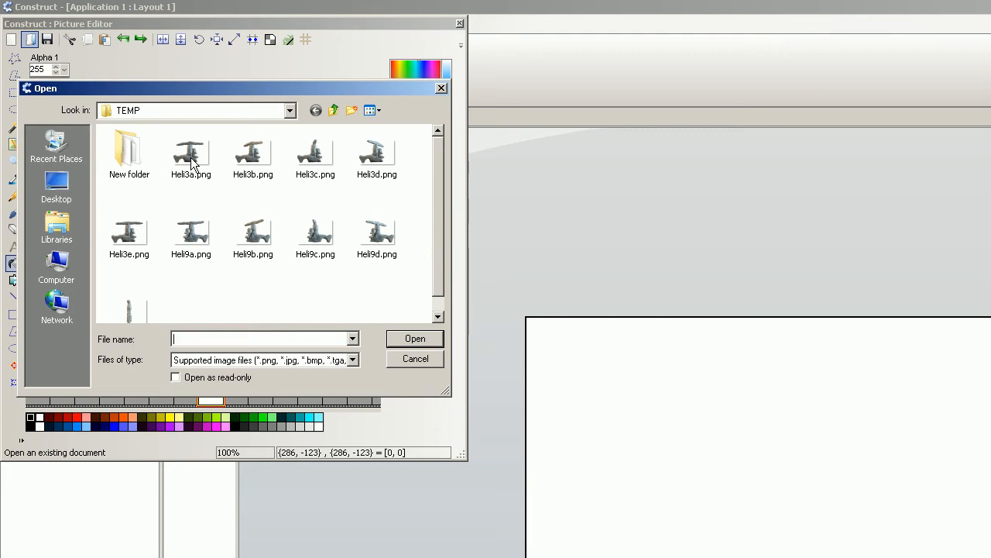
{"action": "left_click", "coordinate": [191, 157]}
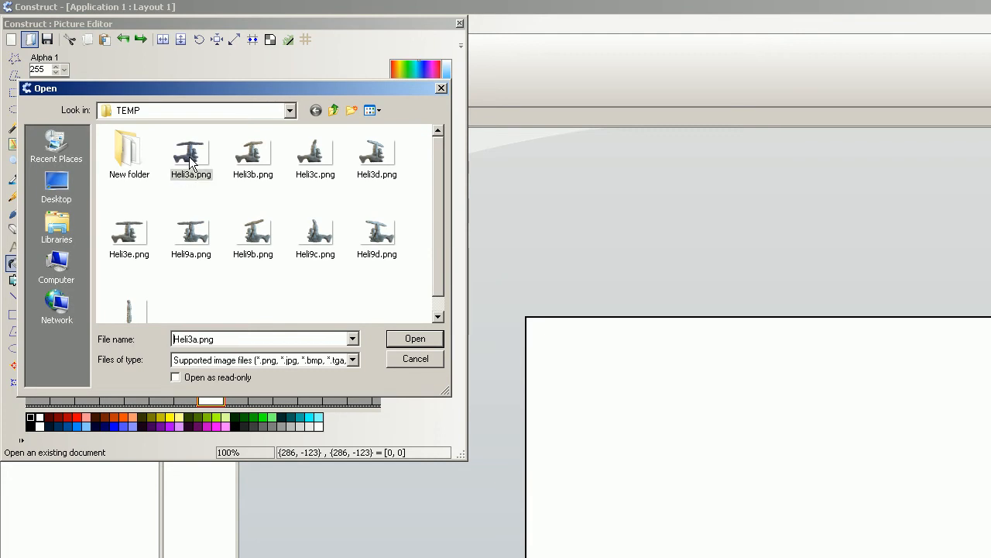
{"action": "left_click", "coordinate": [419, 339]}
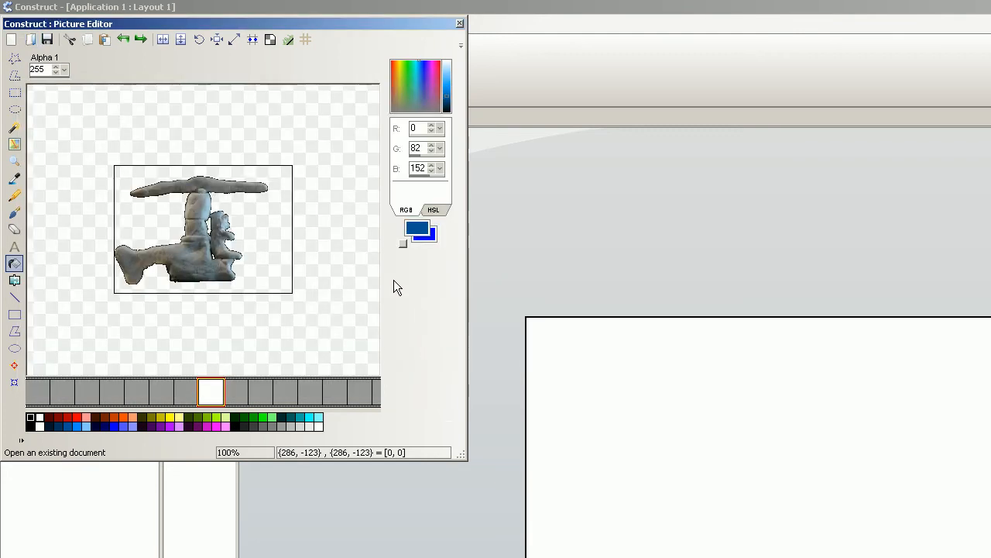
{"action": "left_click", "coordinate": [460, 24]}
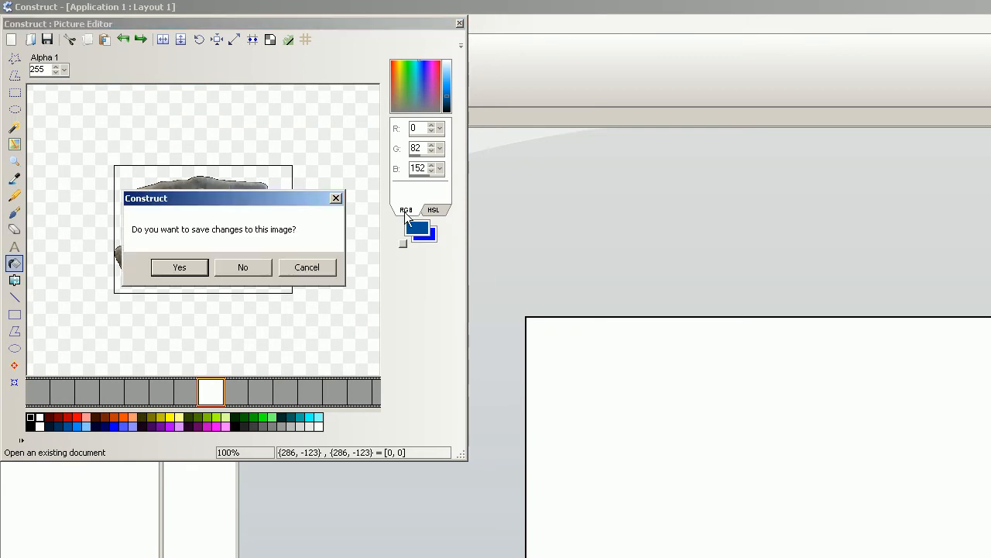
{"action": "left_click", "coordinate": [180, 266]}
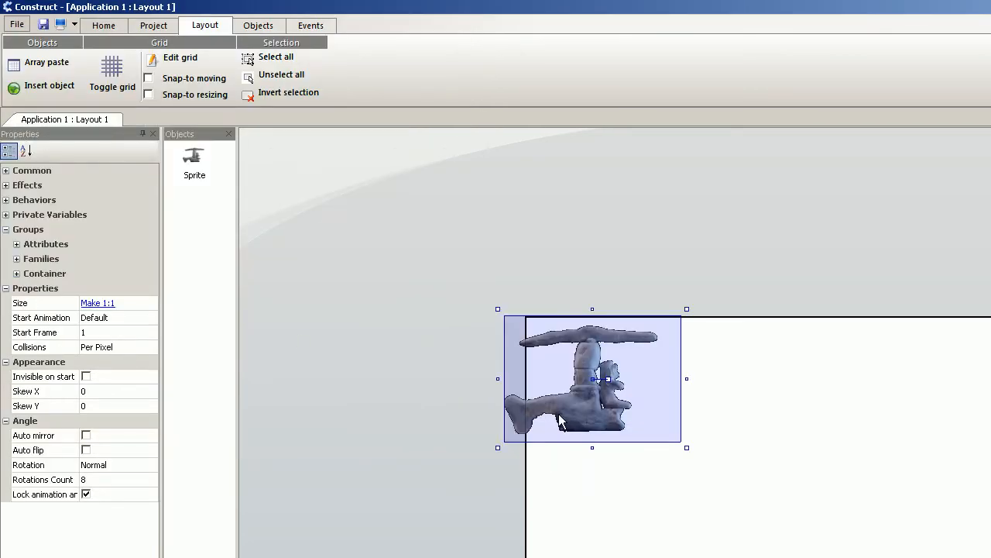
Move the helicopter sprite fully inside the layout's upper-left corner and shrink it to about a third of its width.
{"action": "left_click_drag", "start_coordinate": [586, 395], "coordinate": [623, 438]}
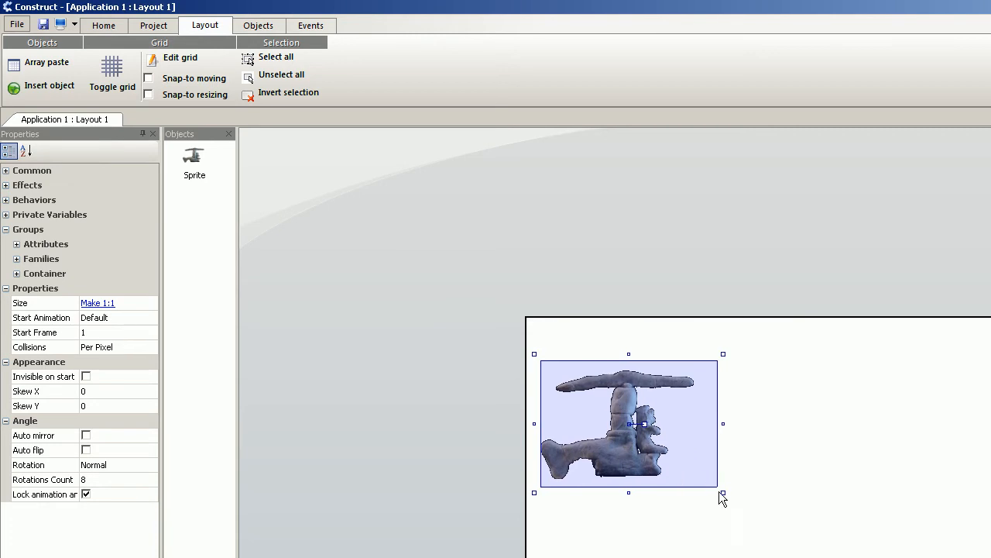
{"action": "left_click_drag", "start_coordinate": [722, 494], "coordinate": [603, 412]}
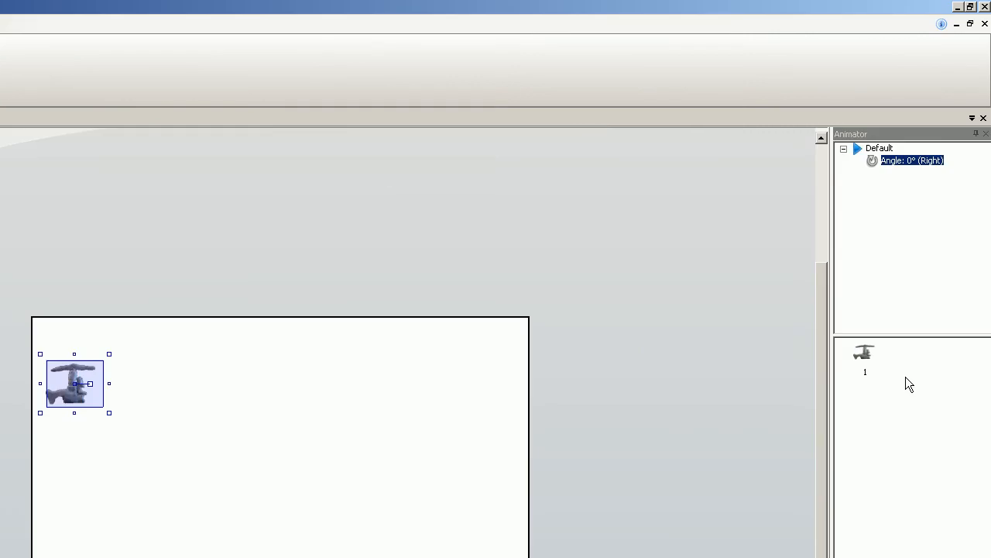
Add three blank frames after frame 1 in the sprite's Default animation at angle 0° (Right).
{"action": "right_click", "coordinate": [903, 372]}
{"action": "left_click", "coordinate": [889, 411]}
{"action": "right_click", "coordinate": [890, 410]}
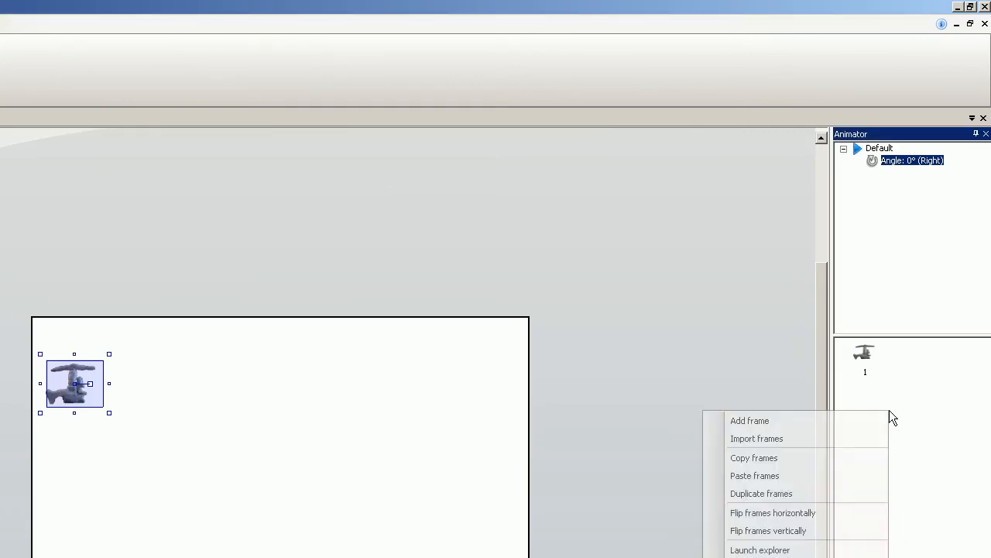
{"action": "left_click", "coordinate": [842, 419]}
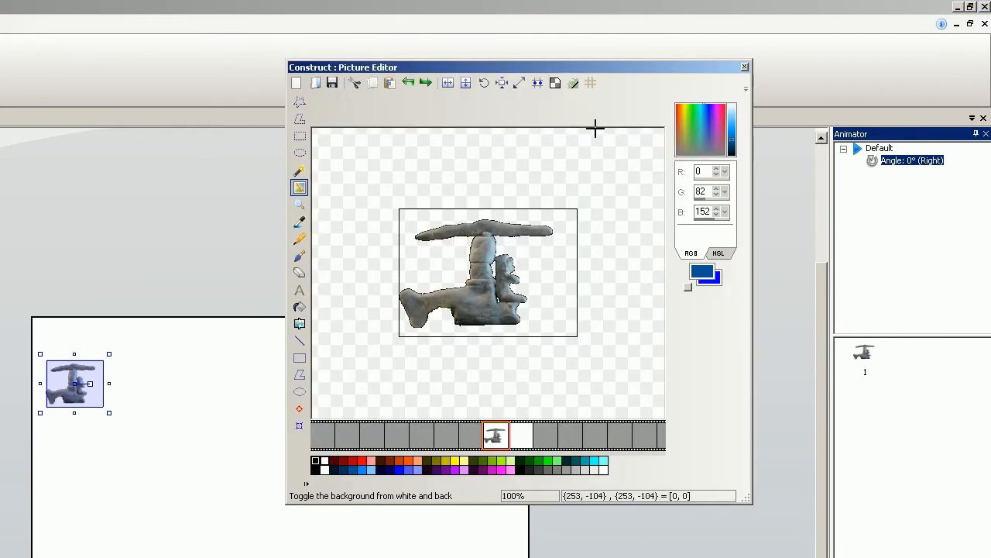
{"action": "key", "text": "Escape"}
{"action": "right_click", "coordinate": [864, 429]}
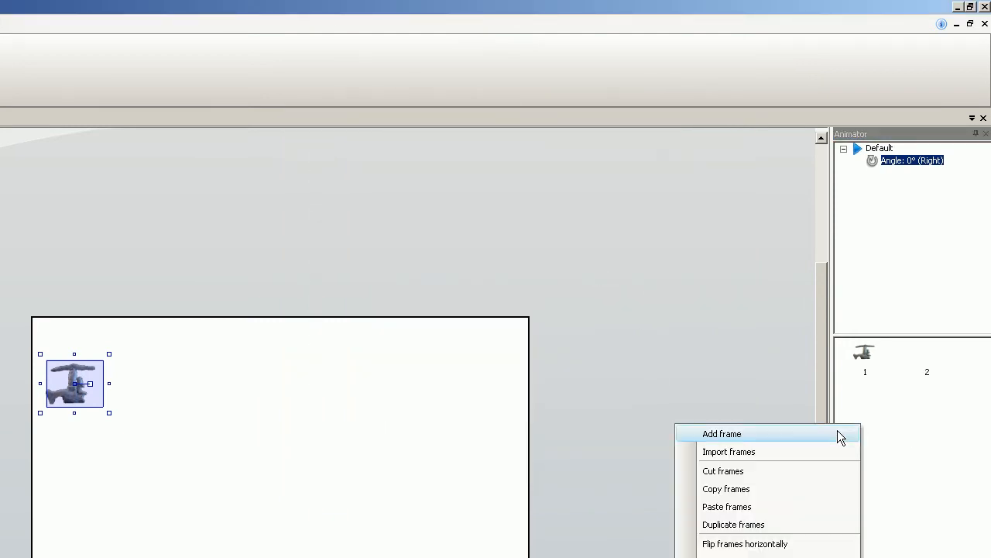
{"action": "left_click", "coordinate": [831, 438]}
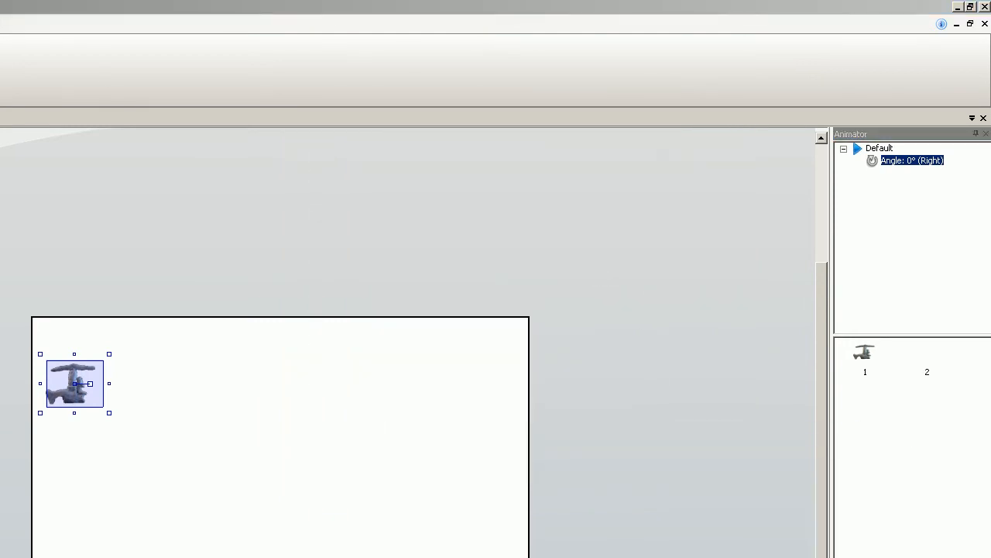
{"action": "key", "text": "Escape"}
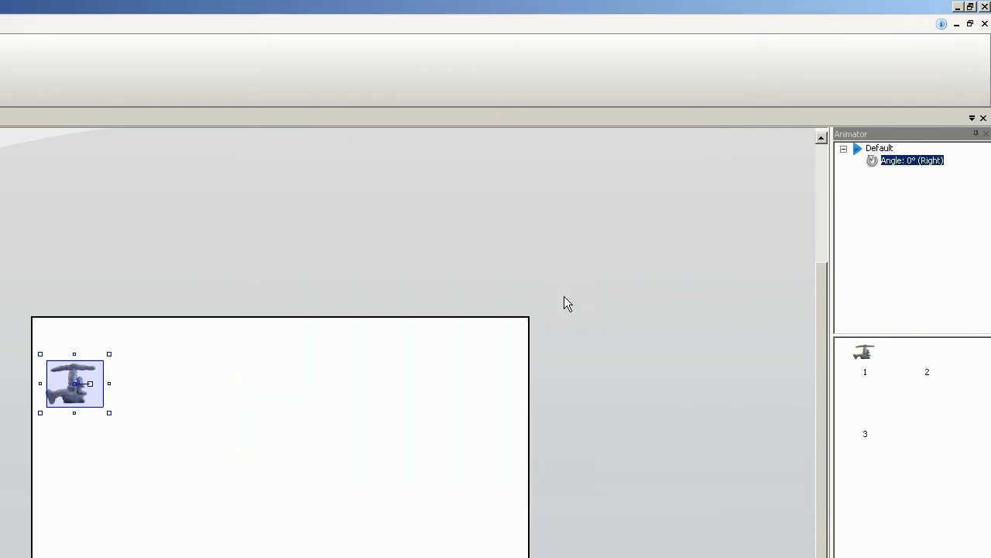
{"action": "right_click", "coordinate": [900, 410]}
{"action": "left_click", "coordinate": [880, 416]}
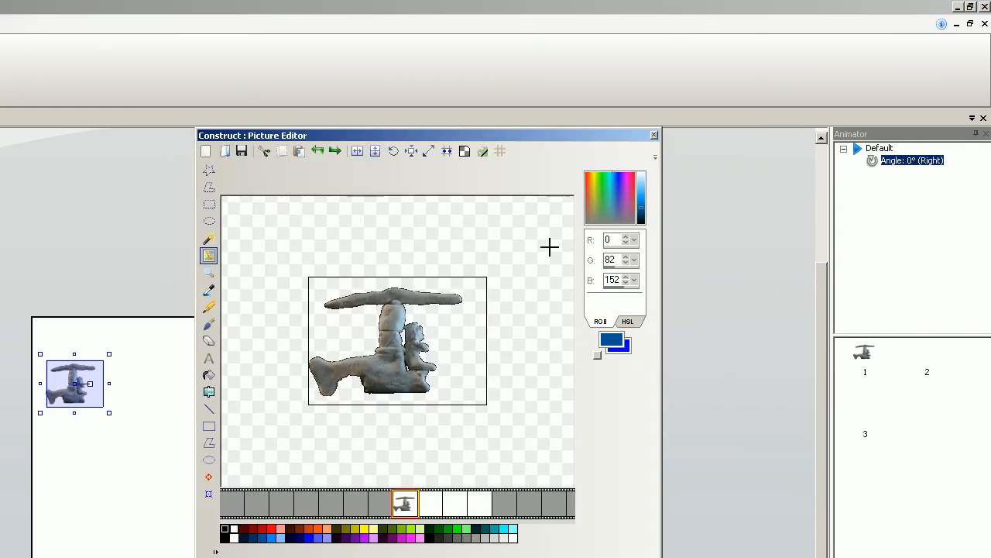
{"action": "key", "text": "Escape"}
Load Heli3b.png into frame 2 of the Default animation and save the image changes.
{"action": "double_click", "coordinate": [926, 364]}
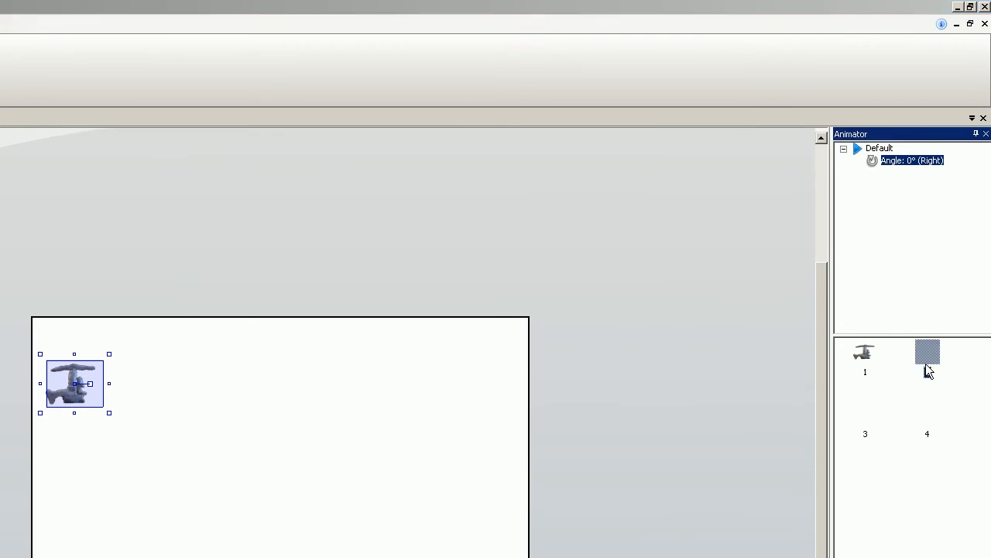
{"action": "left_click_drag", "start_coordinate": [0, 8], "coordinate": [717, 131]}
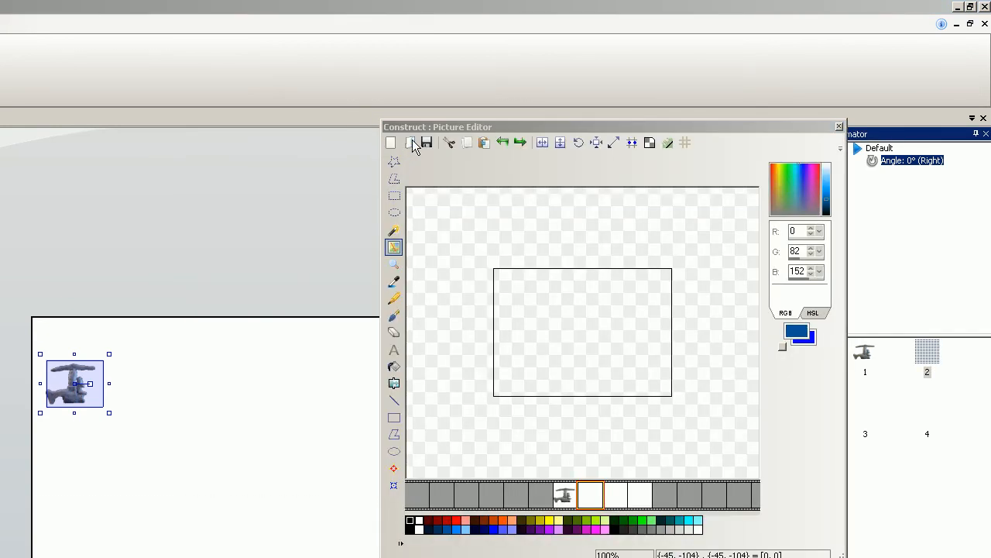
{"action": "left_click", "coordinate": [413, 148]}
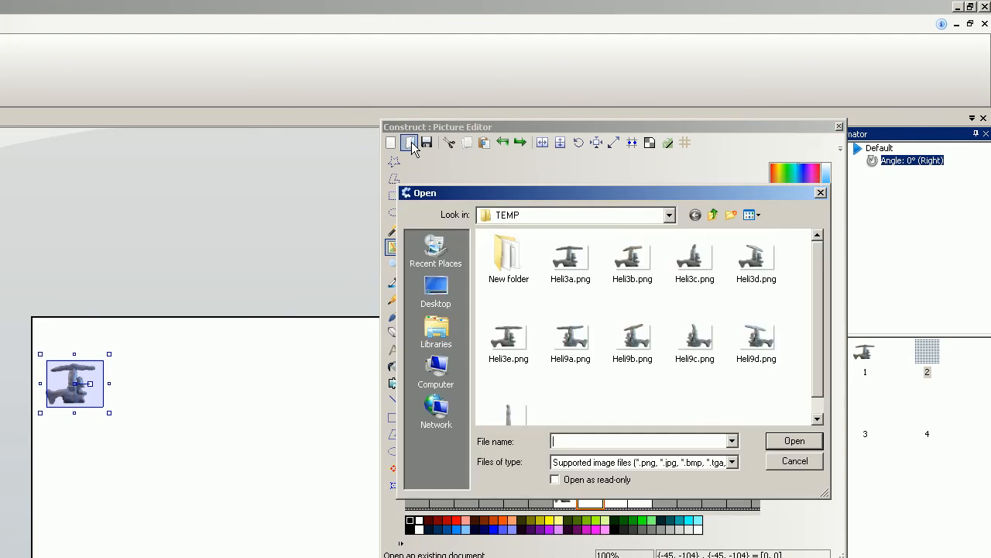
{"action": "left_click", "coordinate": [634, 264]}
{"action": "left_click", "coordinate": [792, 441]}
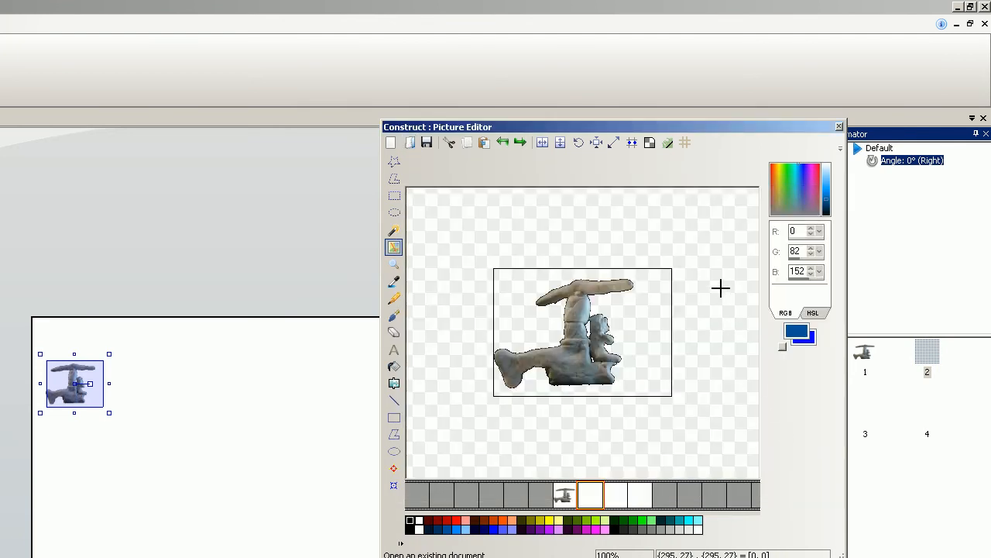
{"action": "key", "text": "Escape"}
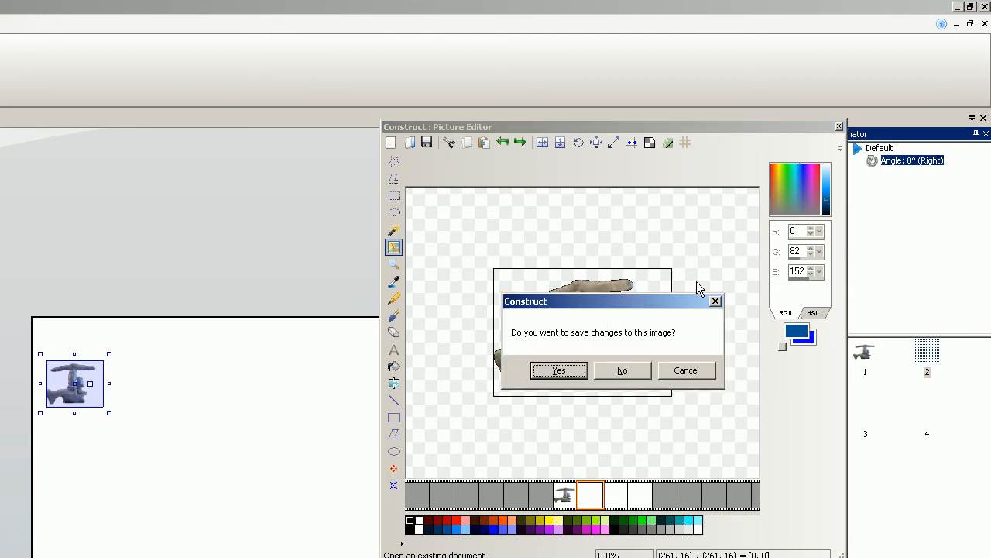
{"action": "key", "text": "Return"}
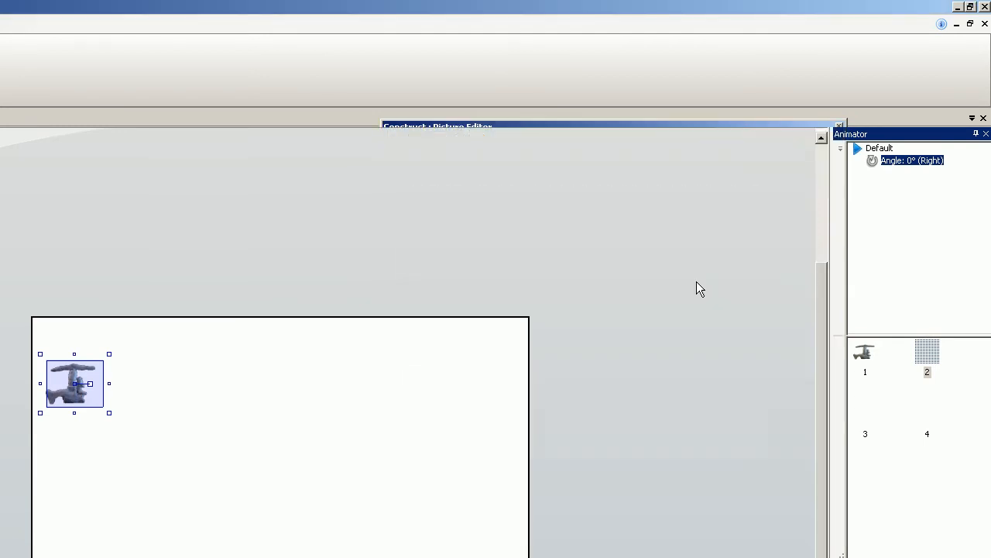
Load Heli3c.png into frame 3 of the Default animation and save the image changes.
{"action": "double_click", "coordinate": [868, 422]}
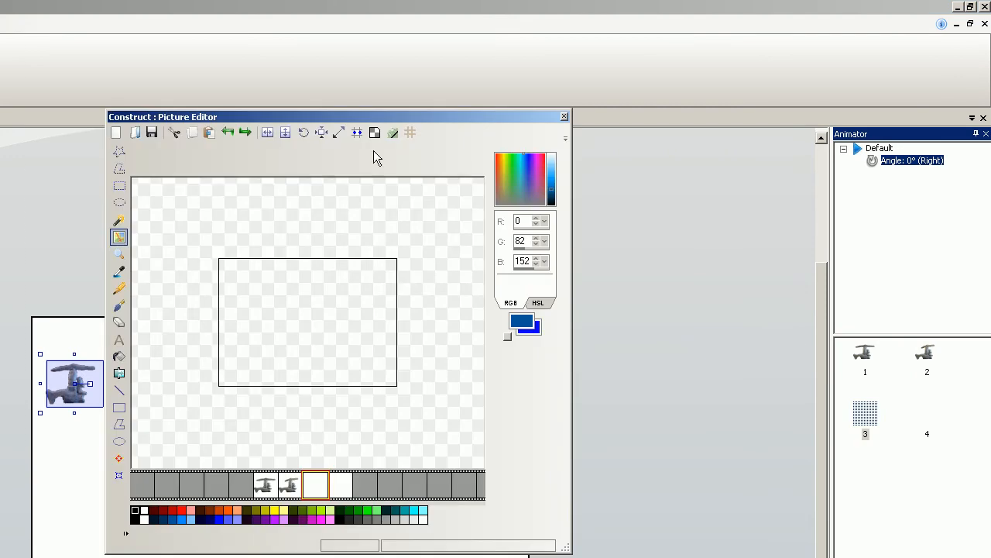
{"action": "left_click", "coordinate": [140, 134]}
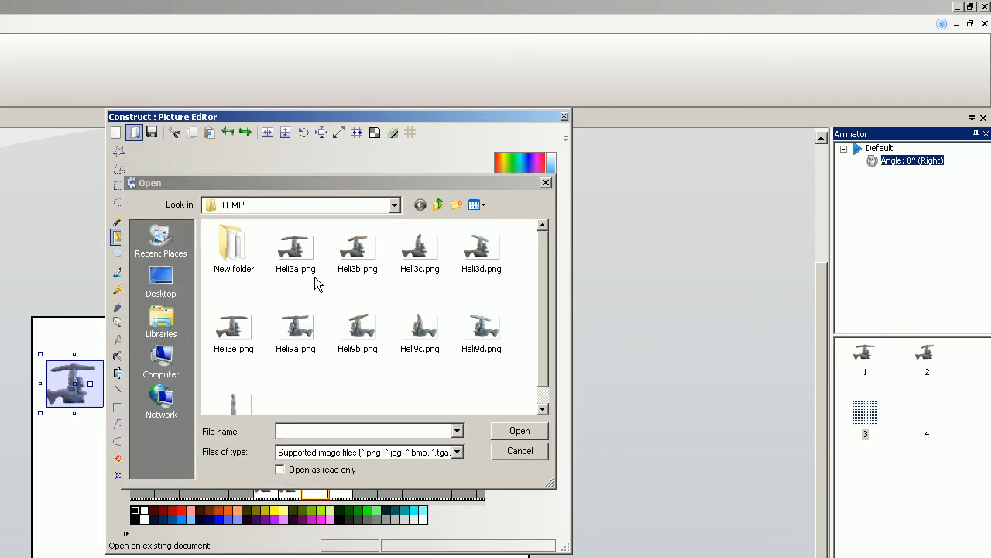
{"action": "left_click", "coordinate": [420, 252]}
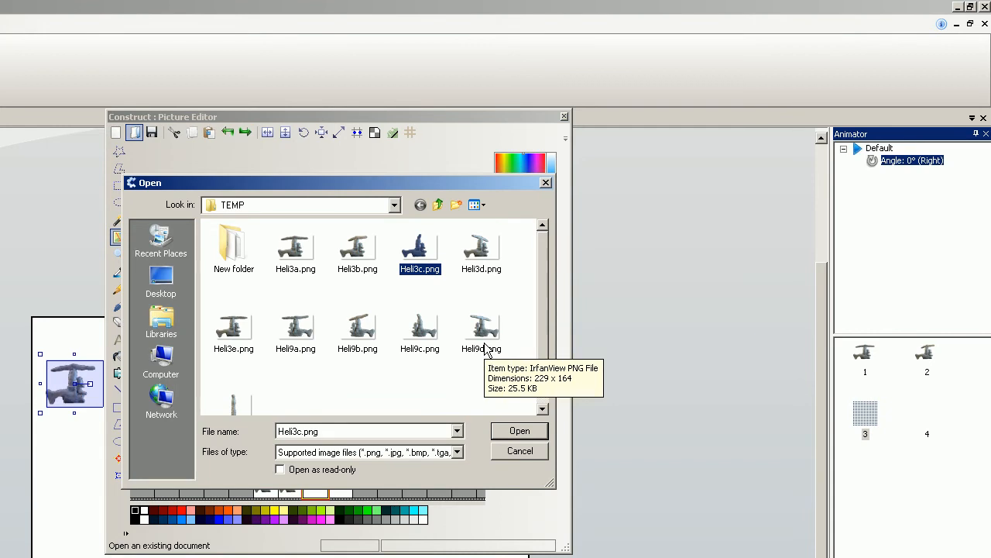
{"action": "key", "text": "Return"}
{"action": "key", "text": "Return"}
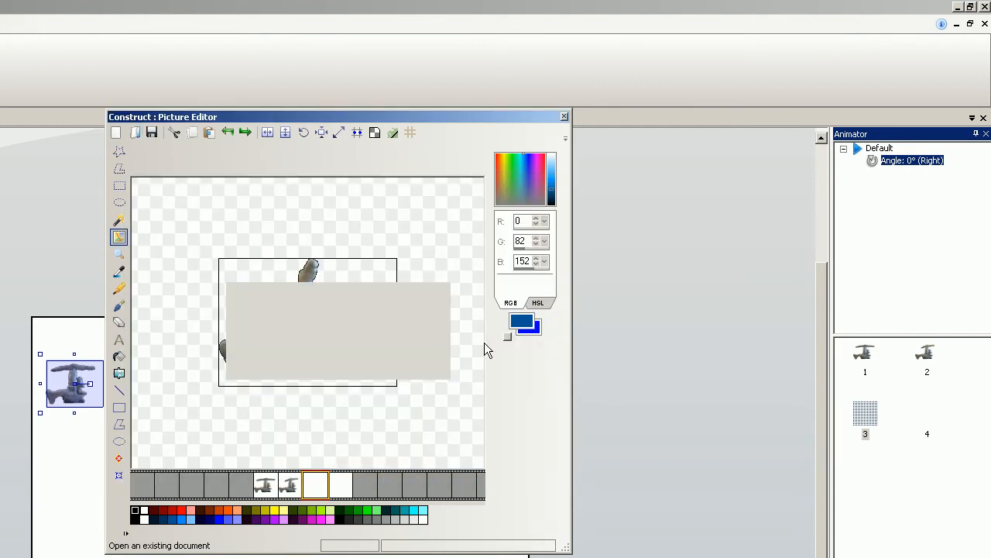
Load Heli3d.png into frame 4 of the Default animation and save the image changes.
{"action": "left_click", "coordinate": [927, 416]}
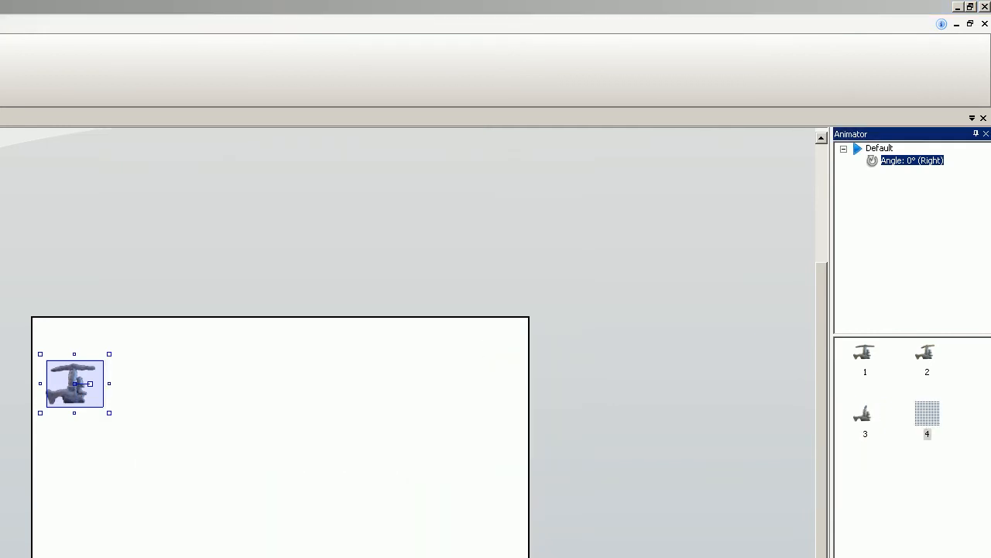
{"action": "double_click", "coordinate": [927, 416]}
{"action": "left_click", "coordinate": [244, 137]}
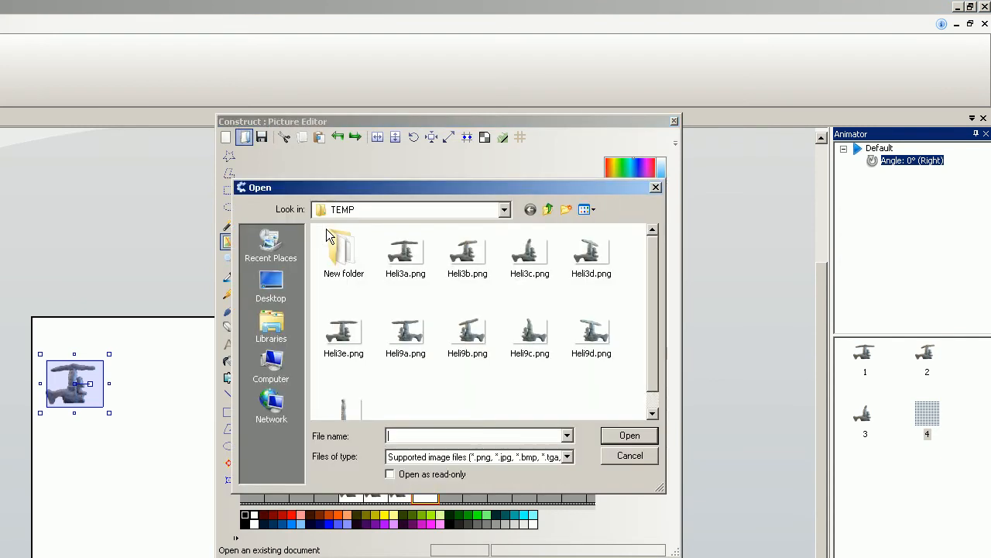
{"action": "left_click", "coordinate": [596, 251]}
{"action": "double_click", "coordinate": [596, 251]}
{"action": "key", "text": "Escape"}
{"action": "key", "text": "Return"}
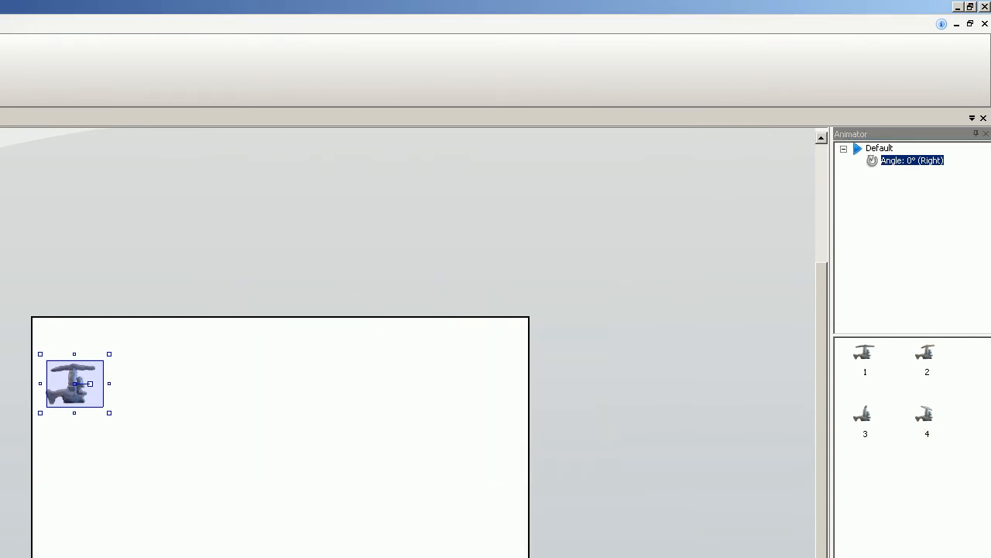
Add a second animation to the helicopter sprite and name it Left.
{"action": "key", "text": "F8"}
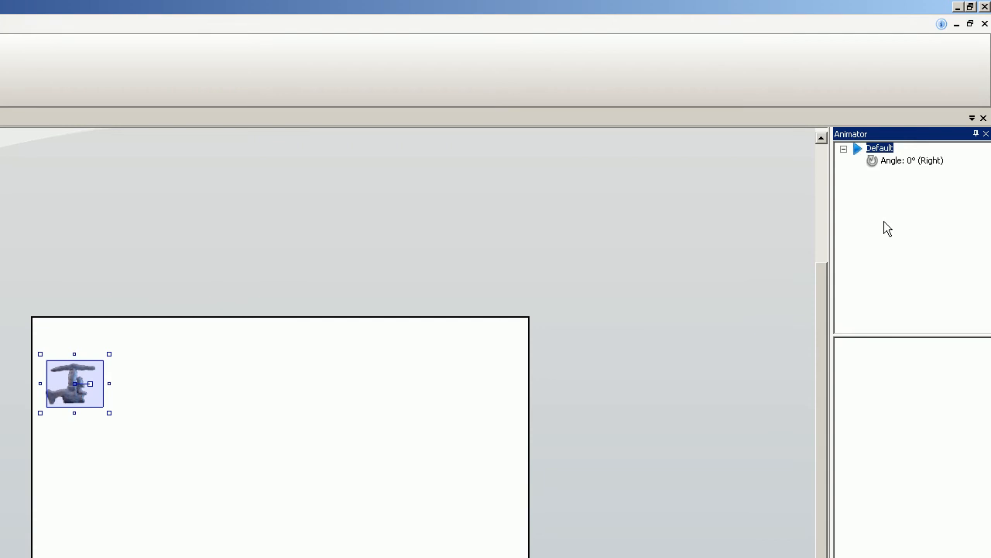
{"action": "right_click", "coordinate": [883, 221]}
{"action": "left_click", "coordinate": [864, 228]}
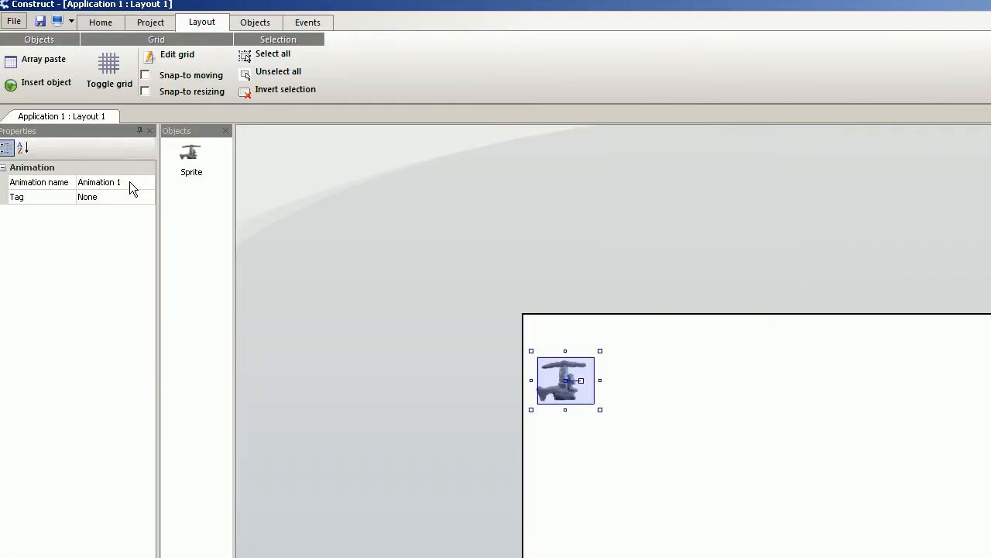
{"action": "left_click", "coordinate": [129, 182]}
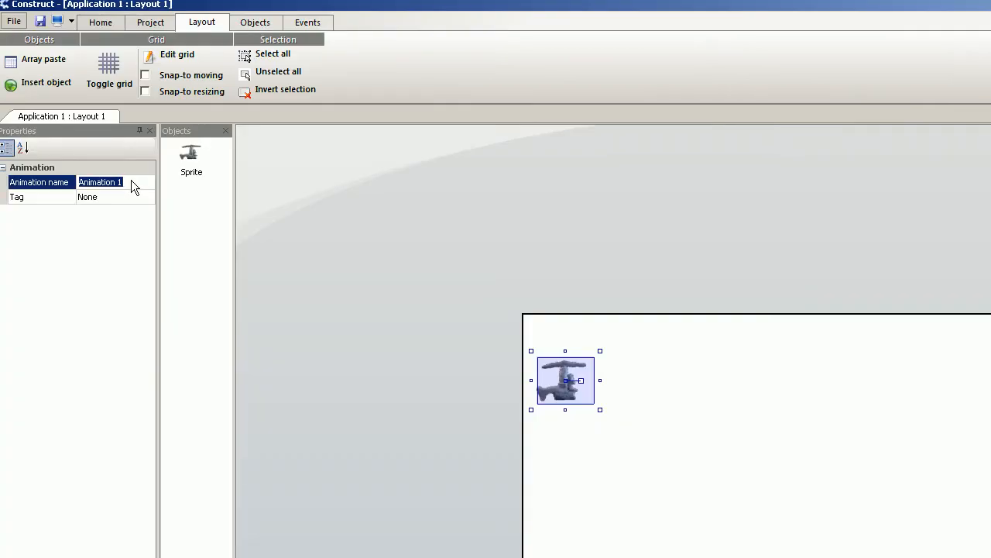
{"action": "type", "text": "Left"}
{"action": "key", "text": "Return"}
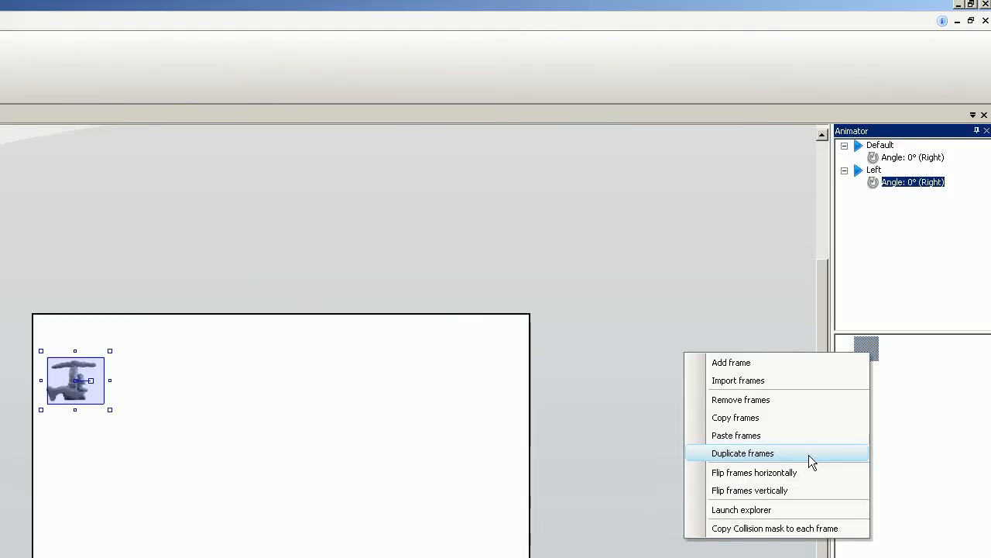
Duplicate the blank frame of the Left animation until it has four frames.
{"action": "left_click", "coordinate": [767, 454]}
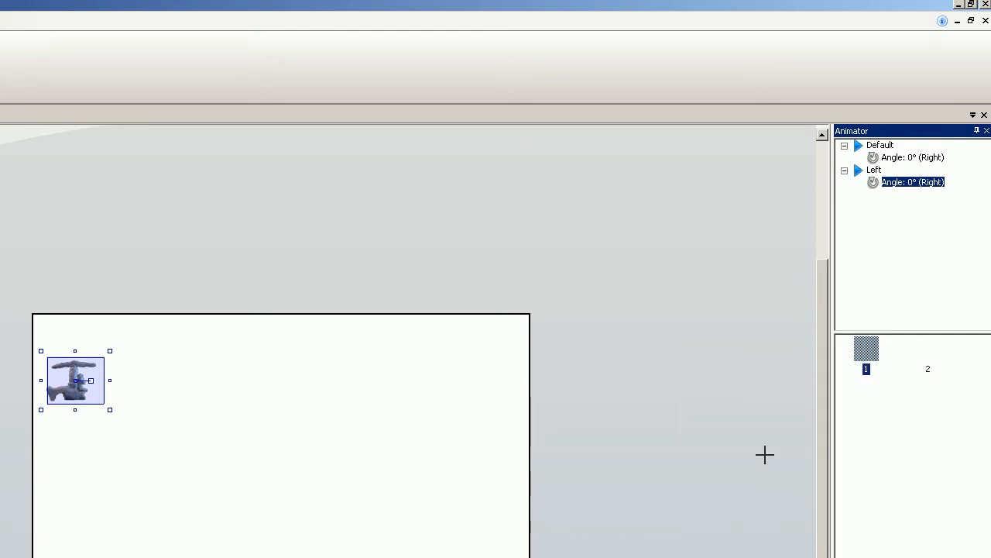
{"action": "right_click", "coordinate": [876, 354]}
{"action": "left_click", "coordinate": [818, 469]}
{"action": "right_click", "coordinate": [874, 360]}
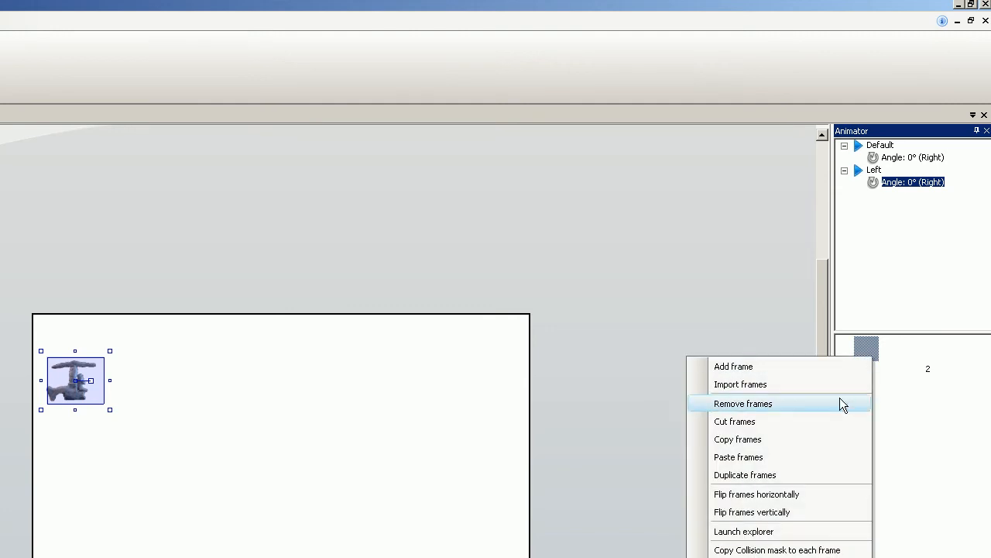
{"action": "left_click", "coordinate": [806, 477]}
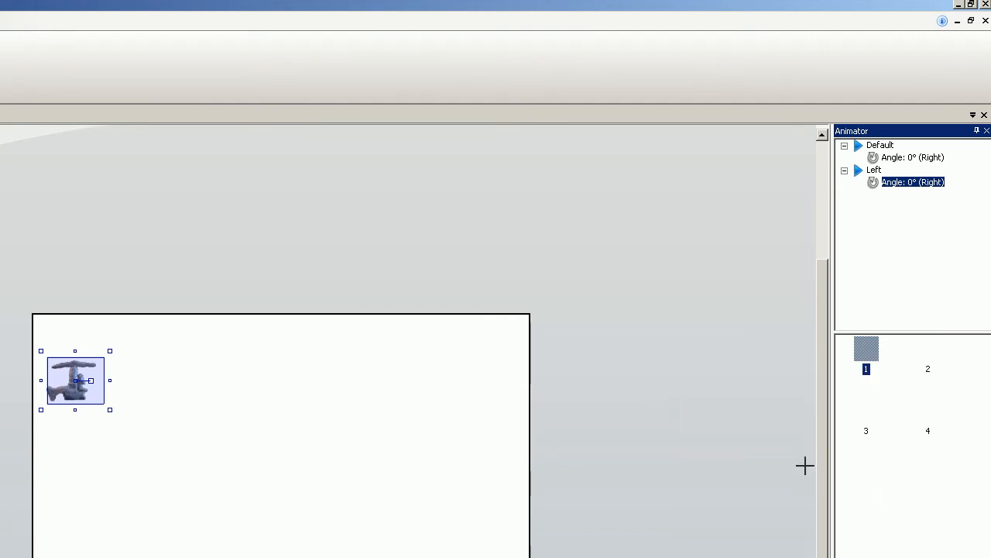
Load Heli9a.png into frame 1 of the Left animation and save the image changes.
{"action": "double_click", "coordinate": [871, 350]}
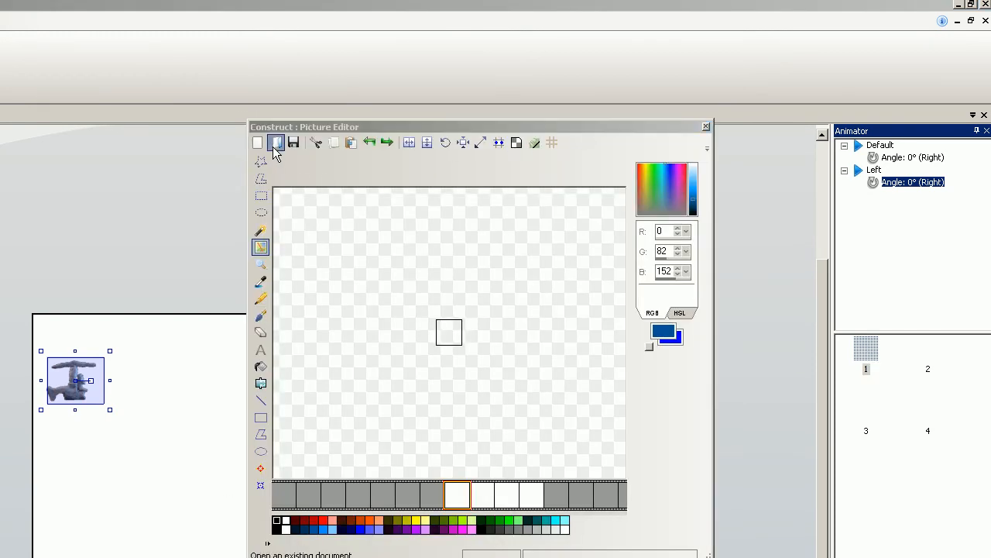
{"action": "left_click", "coordinate": [277, 142]}
{"action": "left_click", "coordinate": [444, 353]}
{"action": "left_click", "coordinate": [689, 437]}
{"action": "key", "text": "Escape"}
{"action": "key", "text": "Return"}
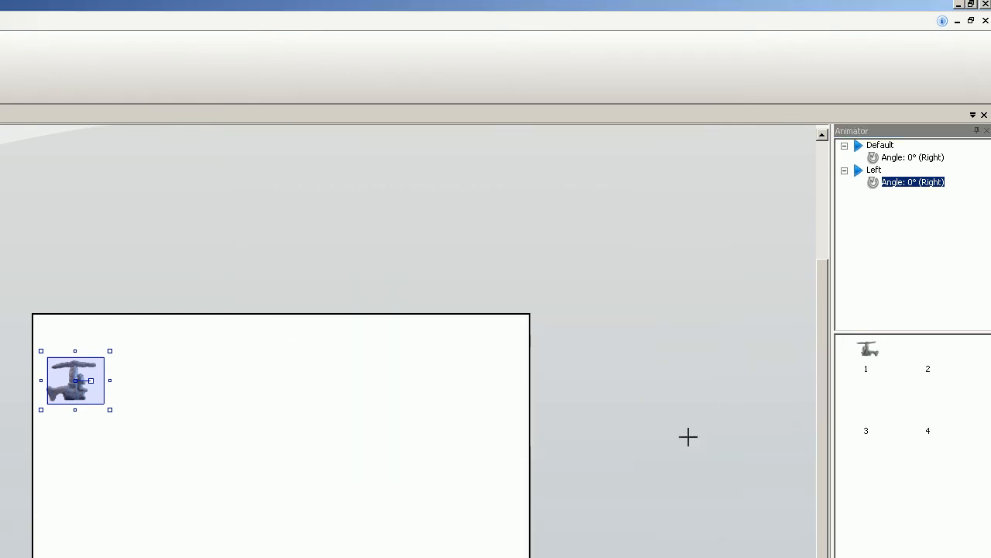
Load Heli9b.png into frame 2 of the Left animation and save the image changes.
{"action": "double_click", "coordinate": [927, 353]}
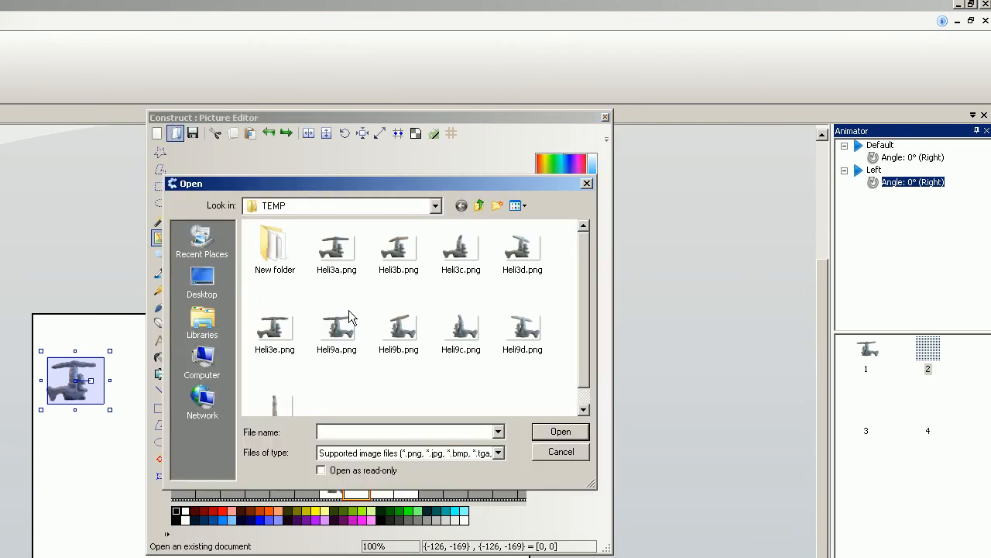
{"action": "left_click", "coordinate": [399, 329]}
{"action": "double_click", "coordinate": [398, 326]}
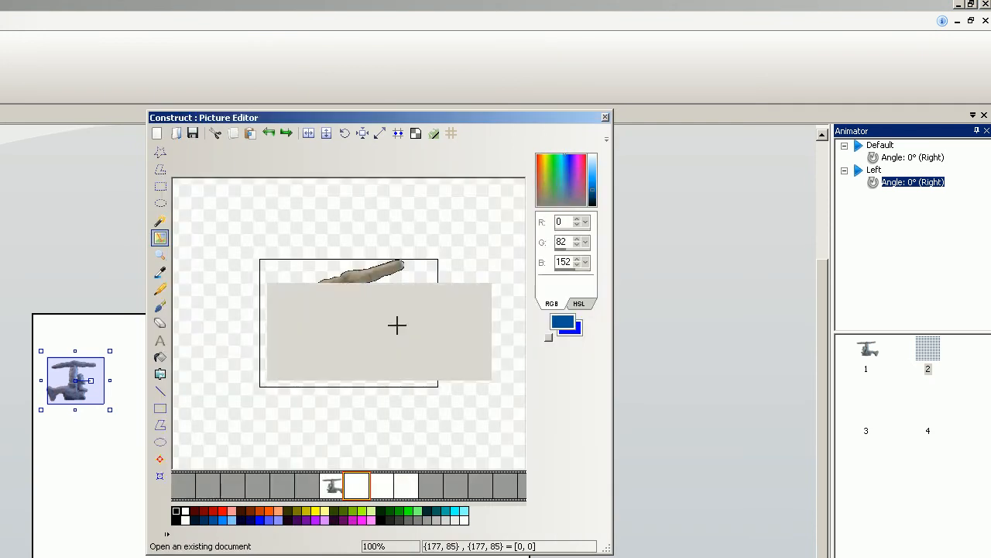
{"action": "key", "text": "Return"}
Load Heli9c.png into frame 3 of the Left animation and save the image changes.
{"action": "double_click", "coordinate": [867, 422]}
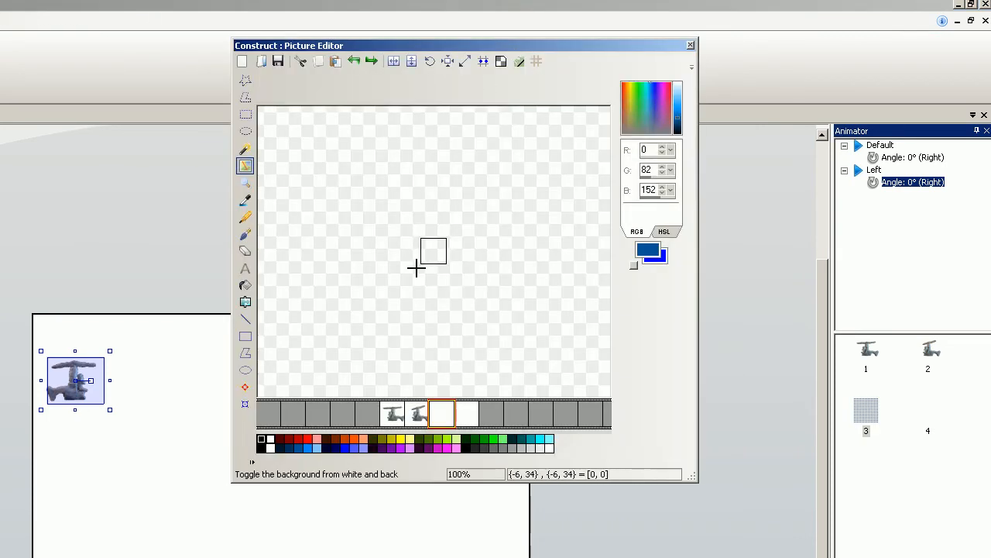
{"action": "left_click", "coordinate": [261, 61]}
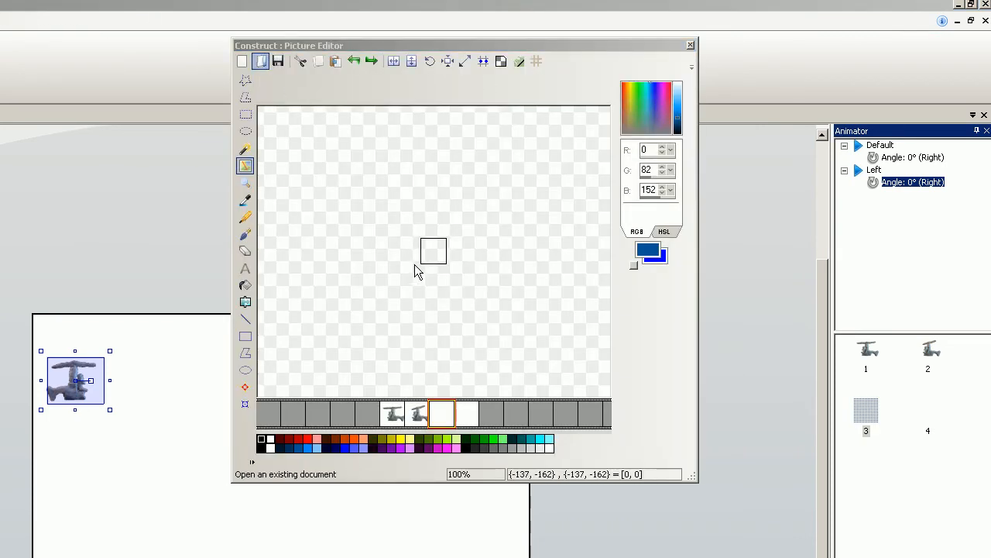
{"action": "left_click", "coordinate": [549, 261]}
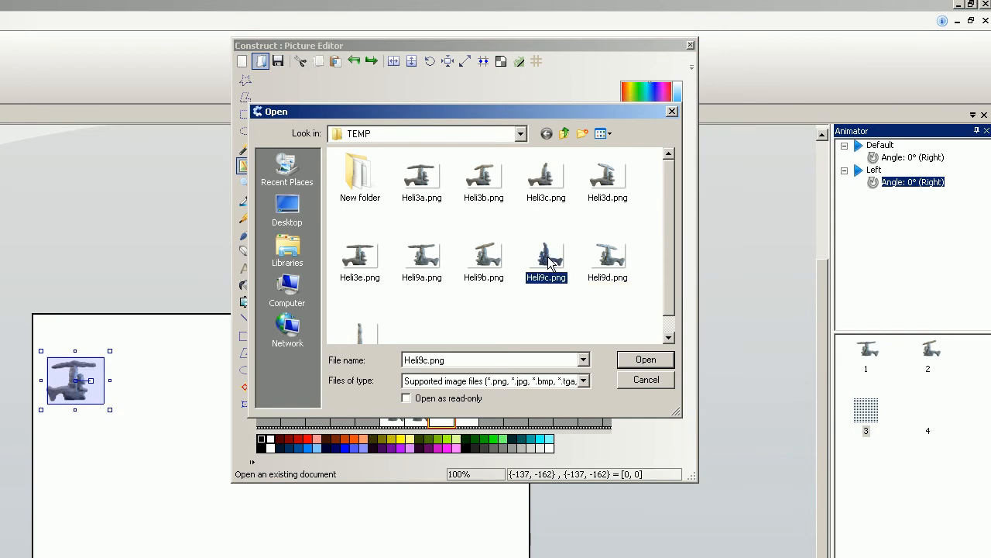
{"action": "double_click", "coordinate": [549, 261]}
{"action": "key", "text": "Escape"}
{"action": "key", "text": "Return"}
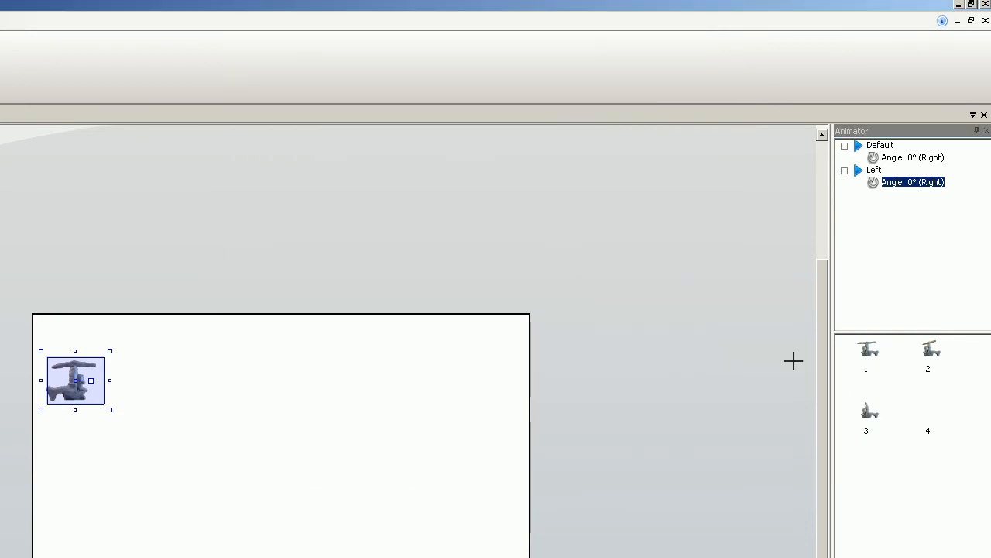
Load Heli9d.png into frame 4 of the Left animation and save the image changes.
{"action": "double_click", "coordinate": [928, 418]}
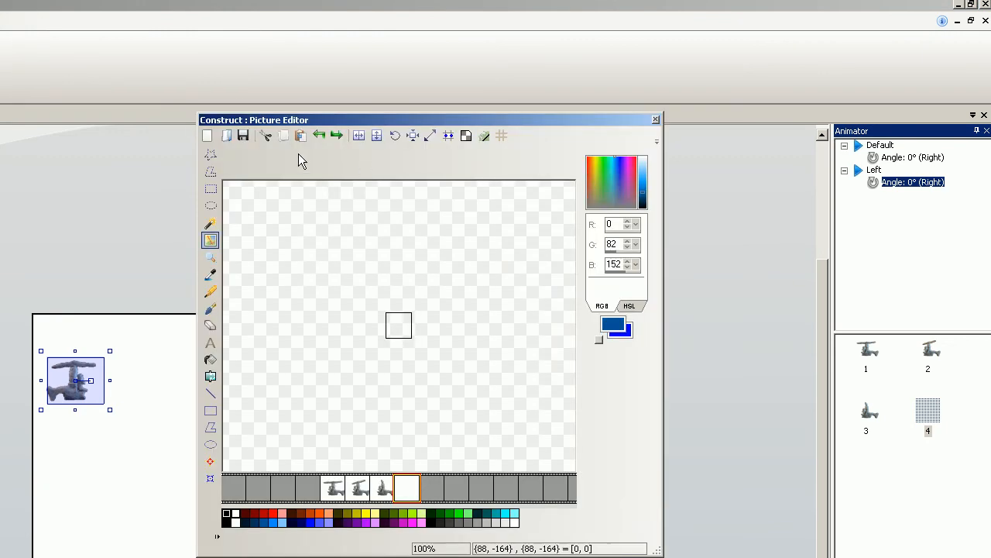
{"action": "left_click", "coordinate": [227, 136]}
{"action": "left_click", "coordinate": [582, 335]}
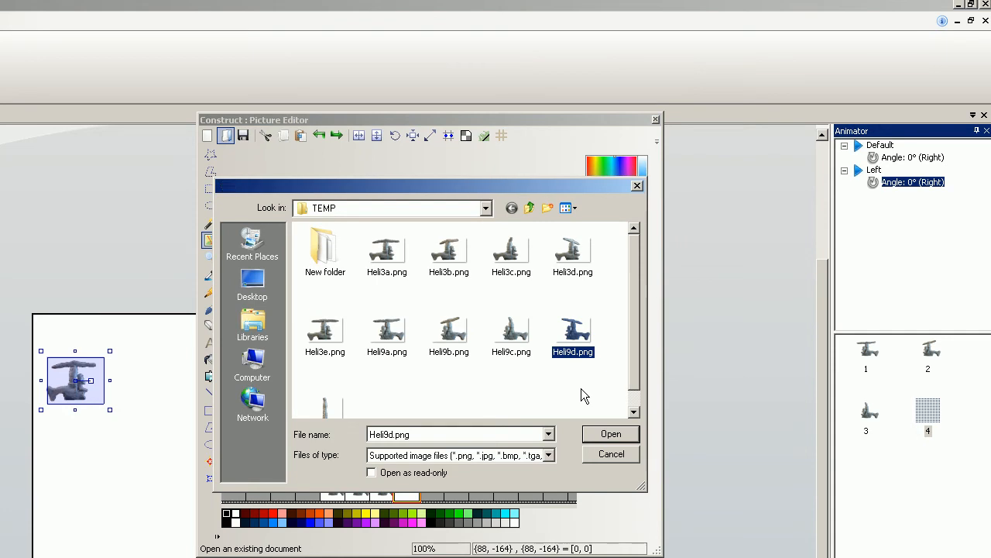
{"action": "key", "text": "Return"}
{"action": "key", "text": "alt+F4"}
{"action": "key", "text": "Return"}
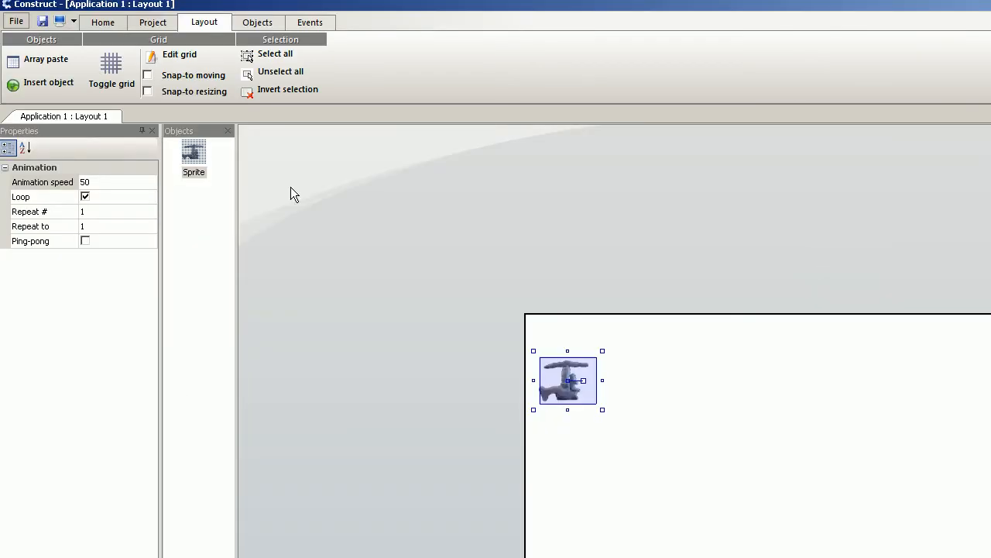
Add the Platform behavior to the helicopter sprite.
{"action": "left_click", "coordinate": [194, 154]}
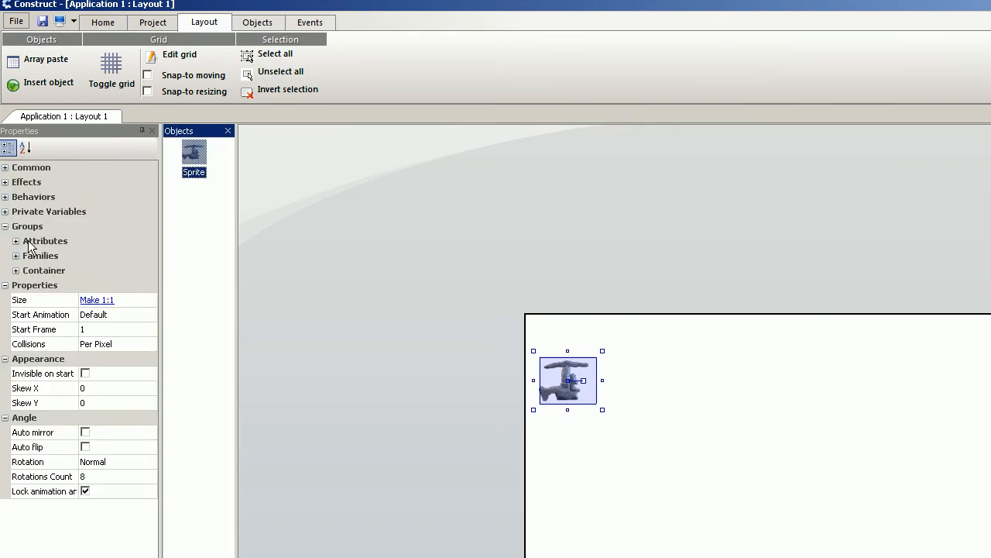
{"action": "left_click", "coordinate": [5, 198]}
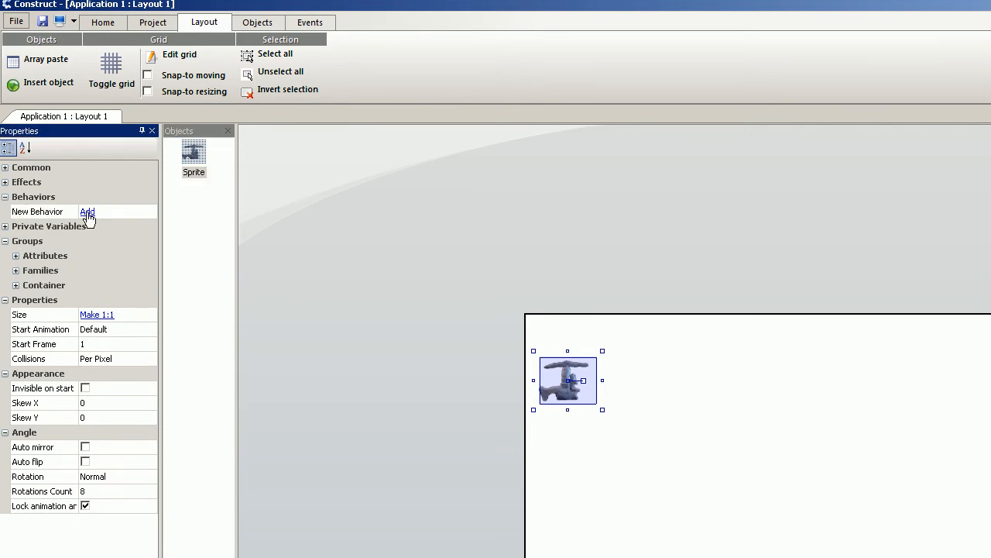
{"action": "left_click", "coordinate": [88, 212]}
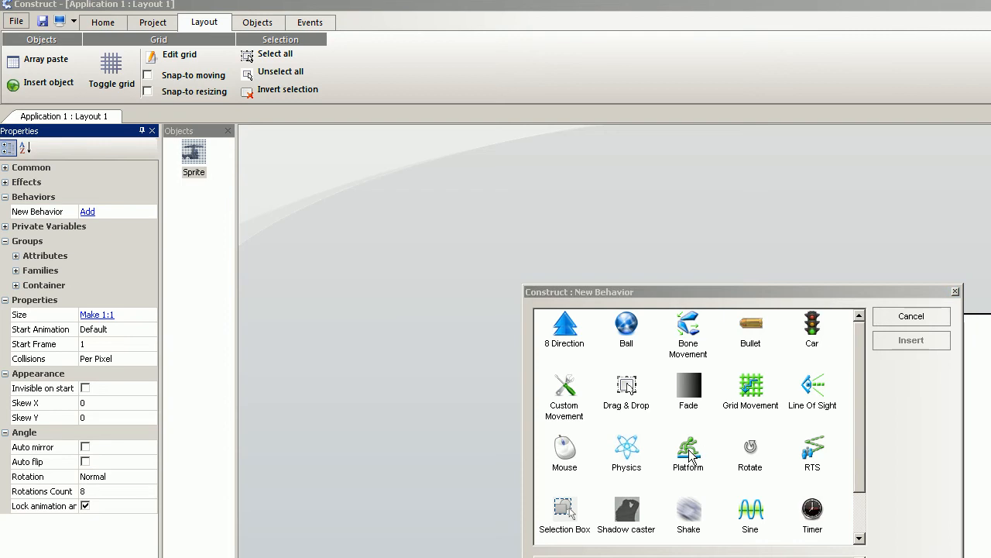
{"action": "left_click", "coordinate": [689, 455]}
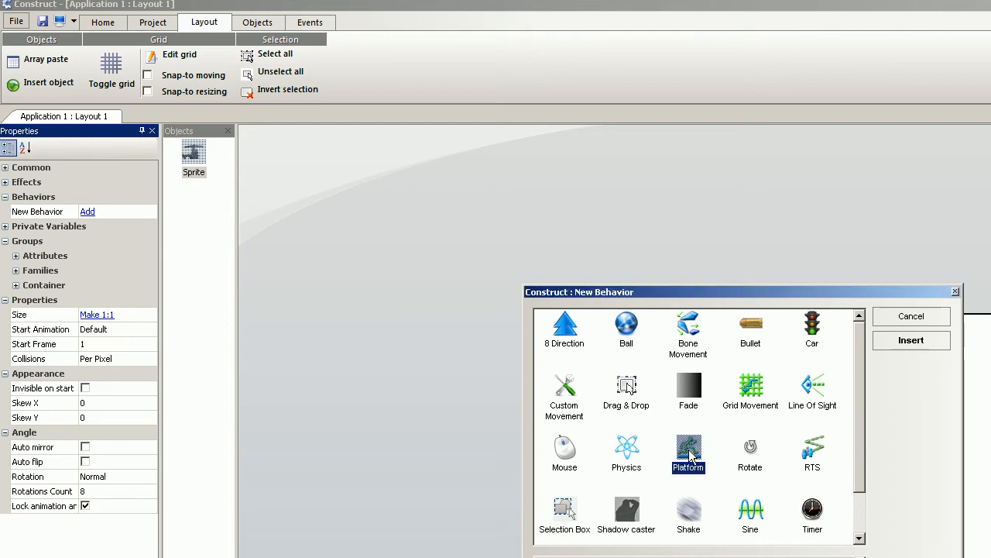
{"action": "left_click", "coordinate": [897, 343]}
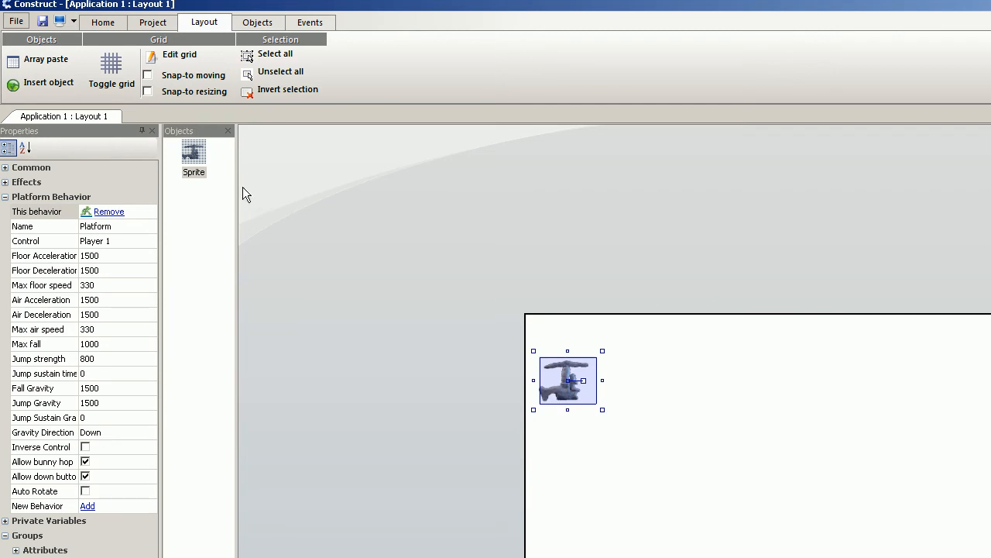
Test-run the game with the helicopter, and check the image files in the C:\temp folder.
{"action": "left_click", "coordinate": [58, 21]}
{"action": "key", "text": "alt+Tab"}
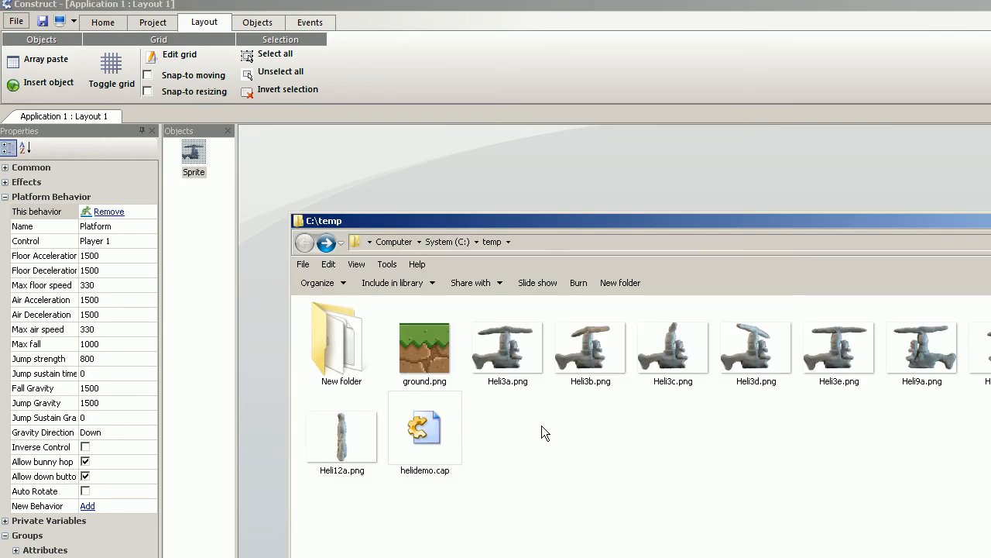
{"action": "key", "text": "alt+Tab"}
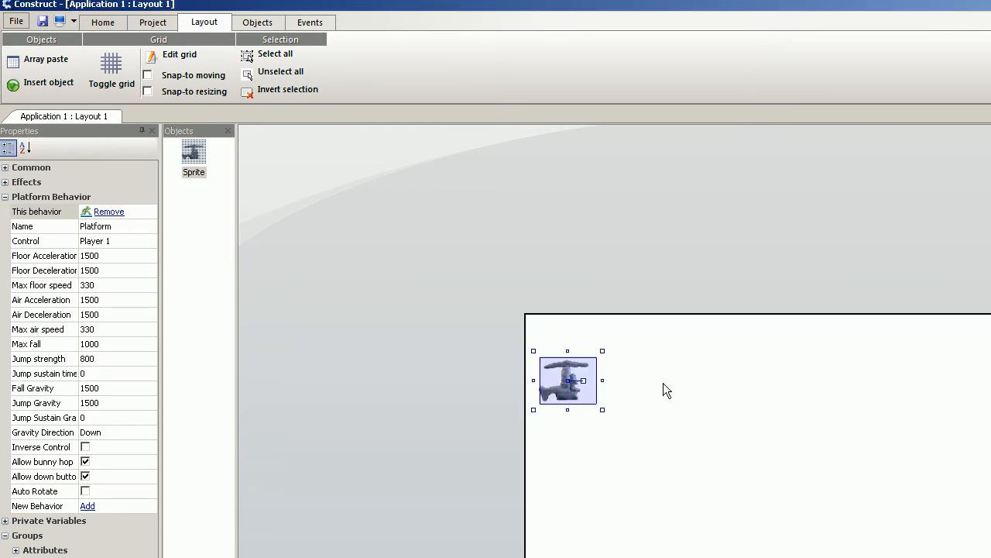
Insert a Tiled Background object into the layout below the helicopter.
{"action": "double_click", "coordinate": [663, 381]}
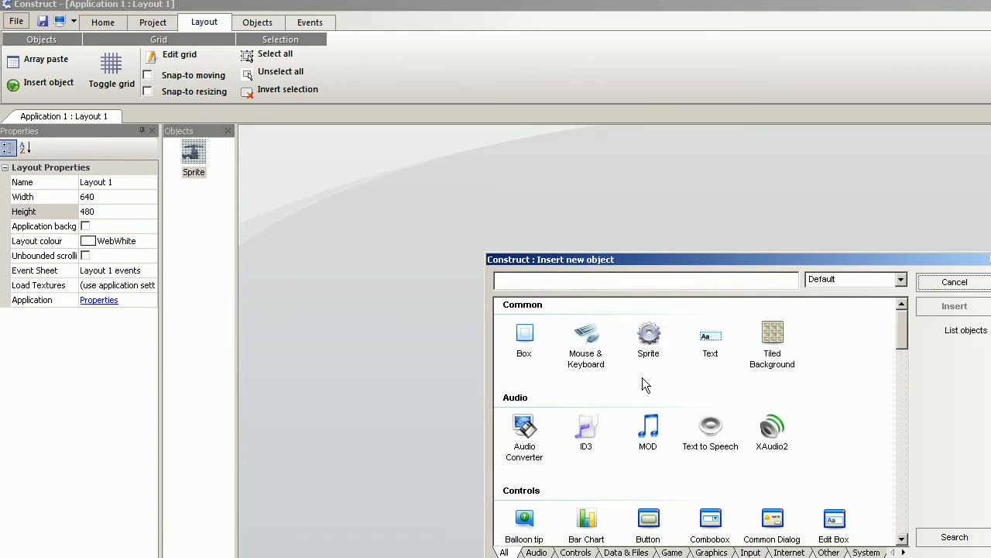
{"action": "left_click", "coordinate": [773, 340]}
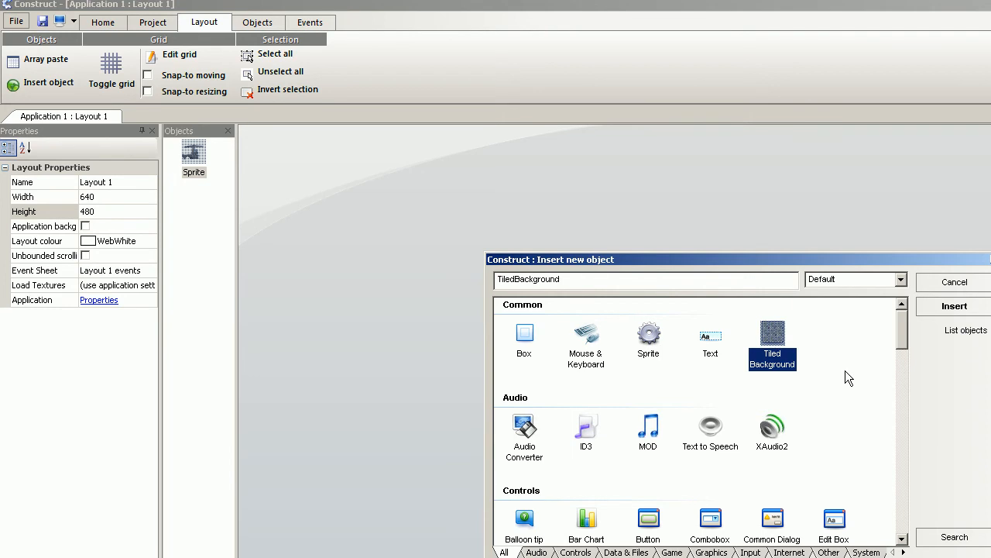
{"action": "left_click", "coordinate": [954, 310]}
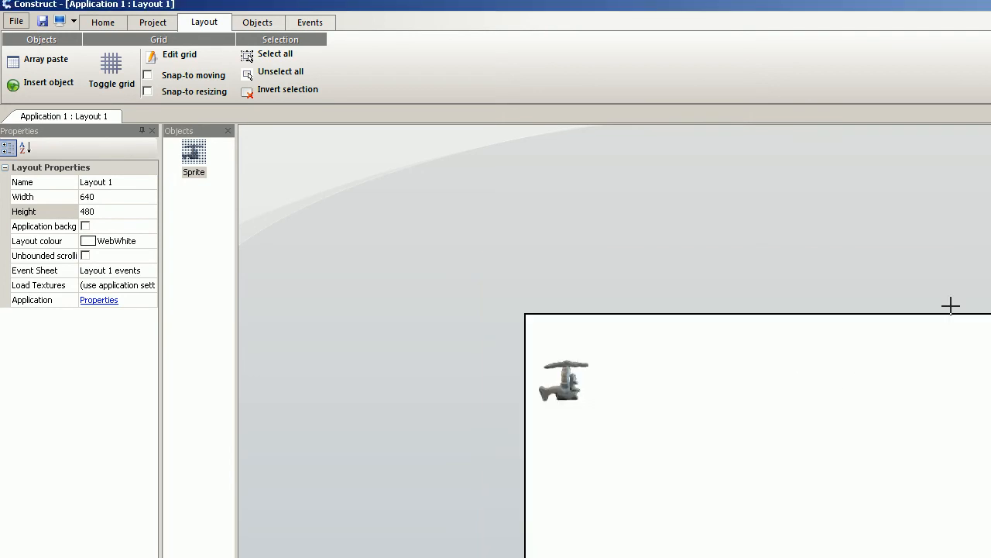
{"action": "left_click", "coordinate": [593, 453]}
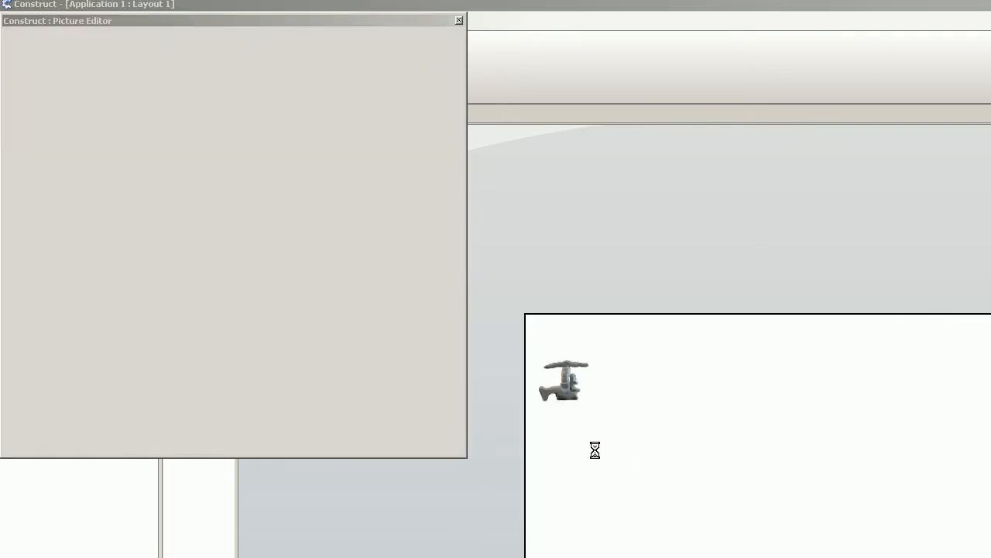
Load ground.png as the tiled background's image and save the image changes.
{"action": "left_click_drag", "start_coordinate": [336, 24], "coordinate": [818, 84]}
{"action": "left_click", "coordinate": [499, 105]}
{"action": "left_click", "coordinate": [661, 217]}
{"action": "left_click", "coordinate": [884, 404]}
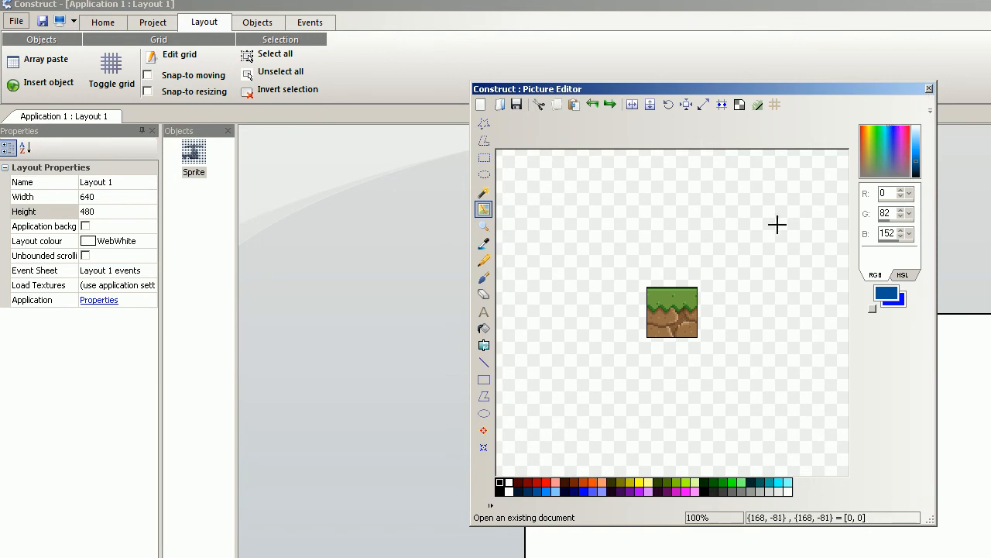
{"action": "key", "text": "Escape"}
{"action": "key", "text": "Return"}
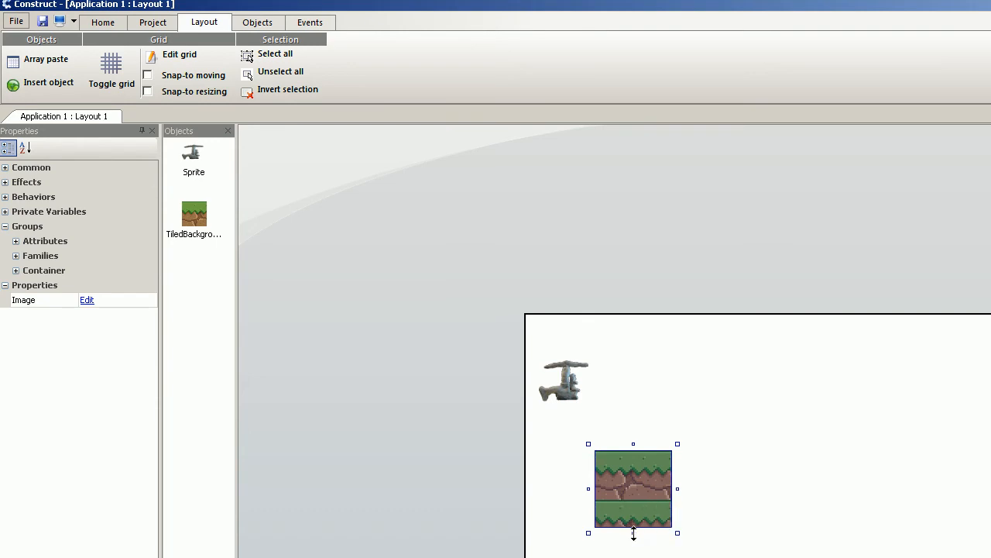
Resize the ground to one tile high, align it with the layout's left edge and stretch it towards the right edge.
{"action": "left_click_drag", "start_coordinate": [634, 533], "coordinate": [633, 506]}
{"action": "left_click_drag", "start_coordinate": [677, 477], "coordinate": [990, 475]}
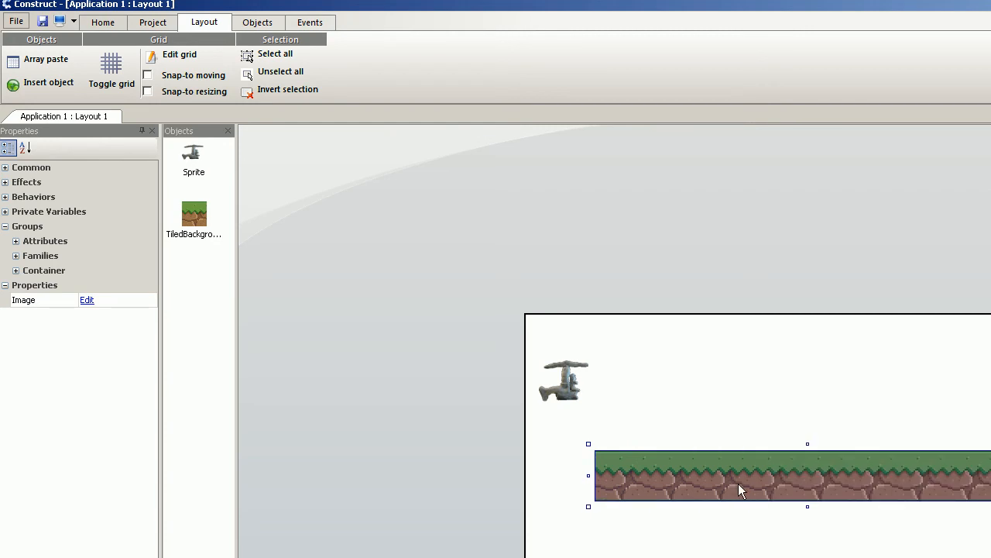
{"action": "left_click_drag", "start_coordinate": [753, 479], "coordinate": [683, 484]}
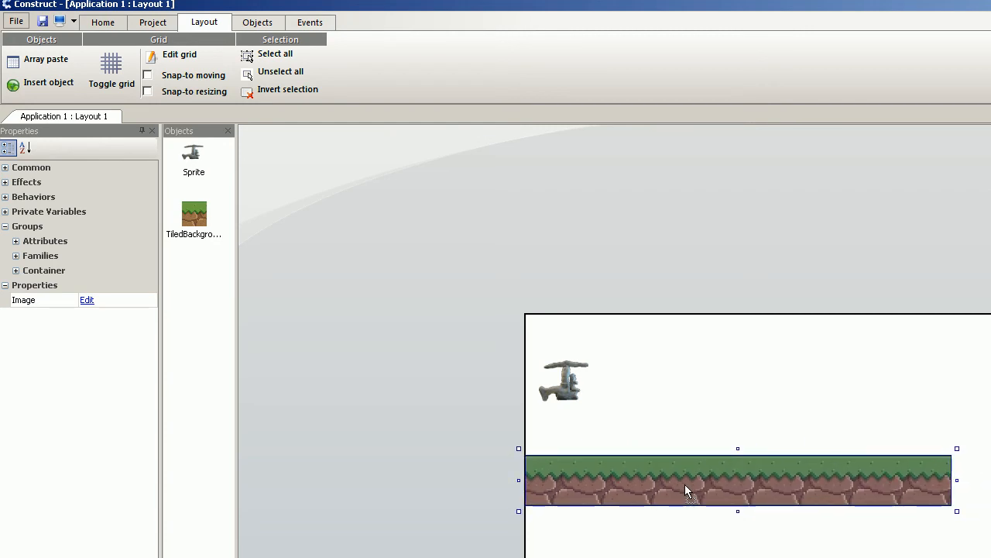
{"action": "left_click_drag", "start_coordinate": [957, 481], "coordinate": [990, 481]}
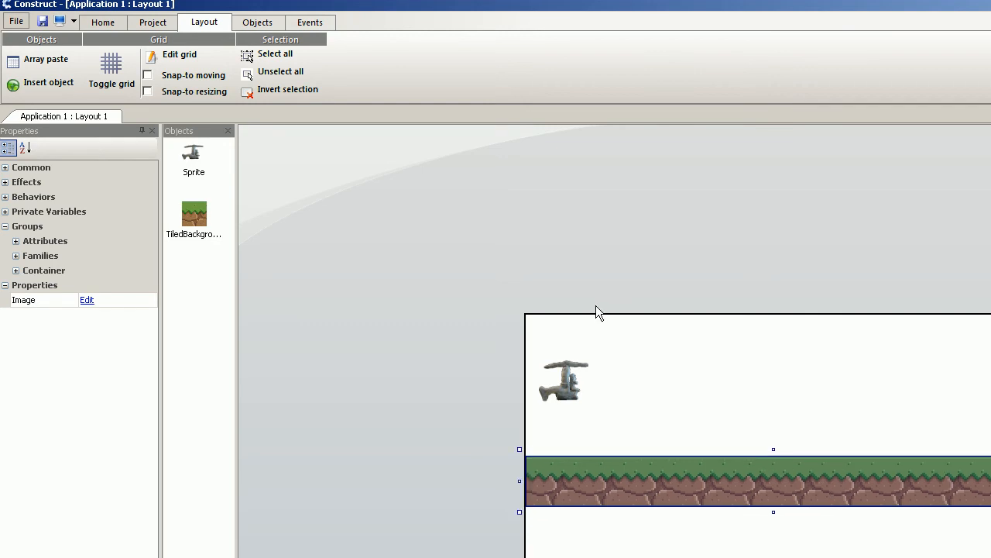
Test-run the game with the new ground and close the runtime window.
{"action": "left_click", "coordinate": [59, 23]}
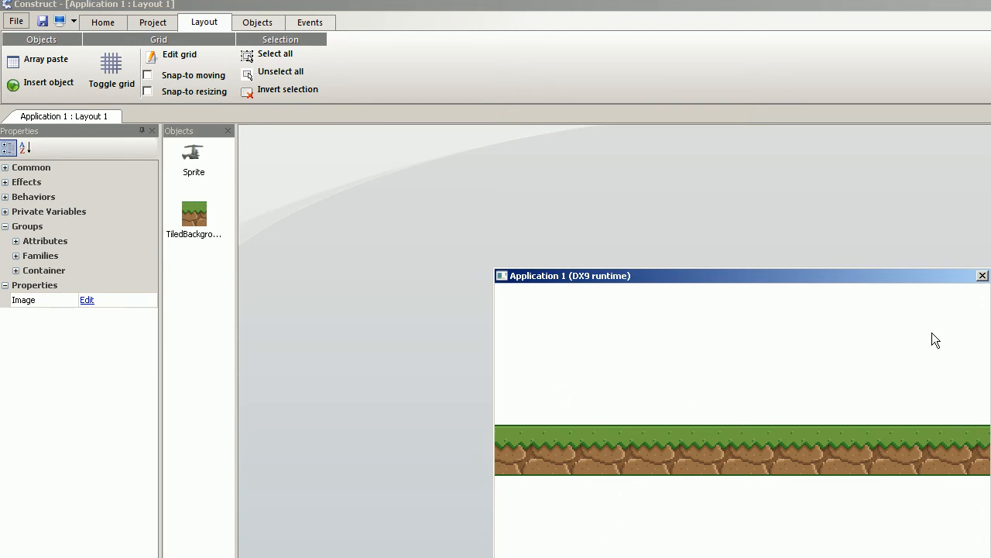
{"action": "left_click", "coordinate": [982, 276]}
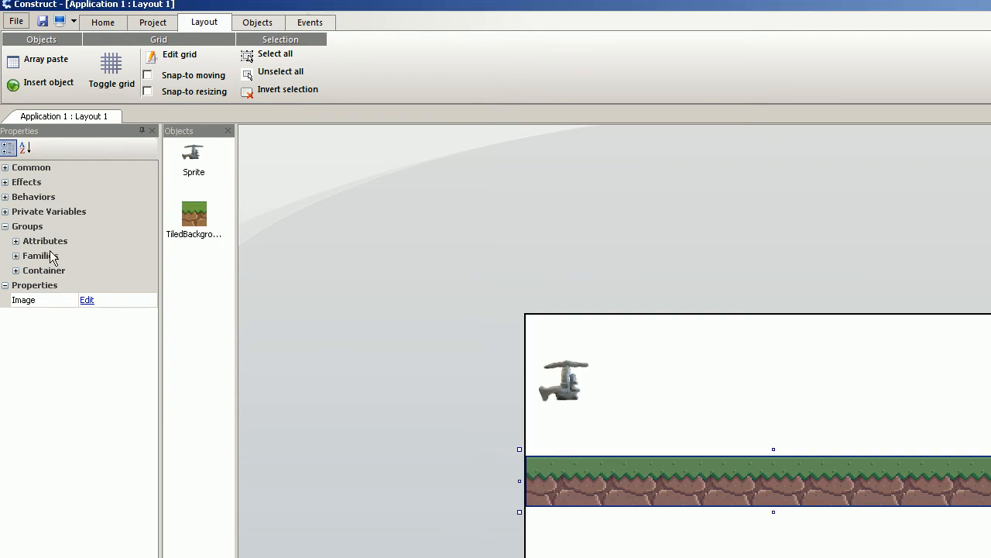
Enable the Solid attribute on the tiled ground and run the game to test it.
{"action": "left_click", "coordinate": [15, 241]}
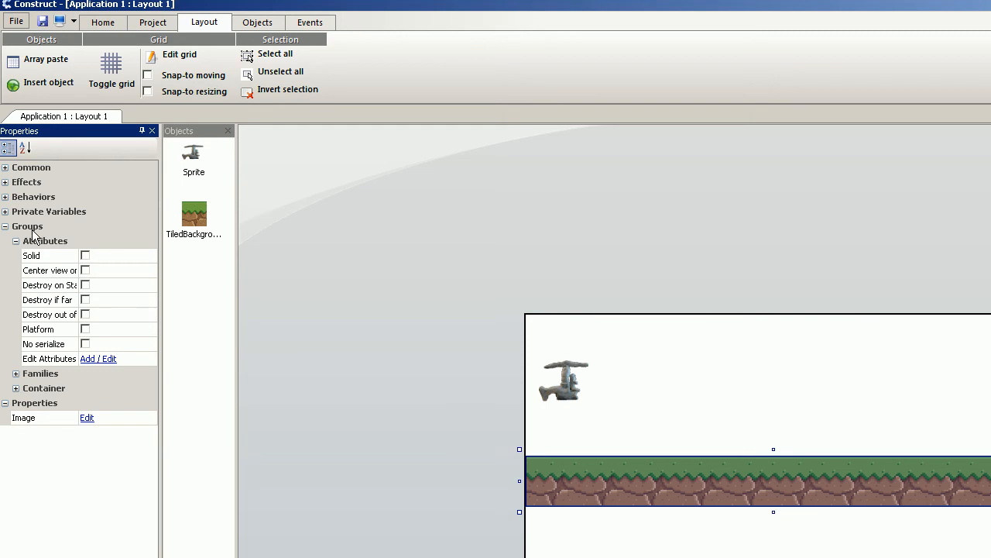
{"action": "left_click", "coordinate": [85, 255]}
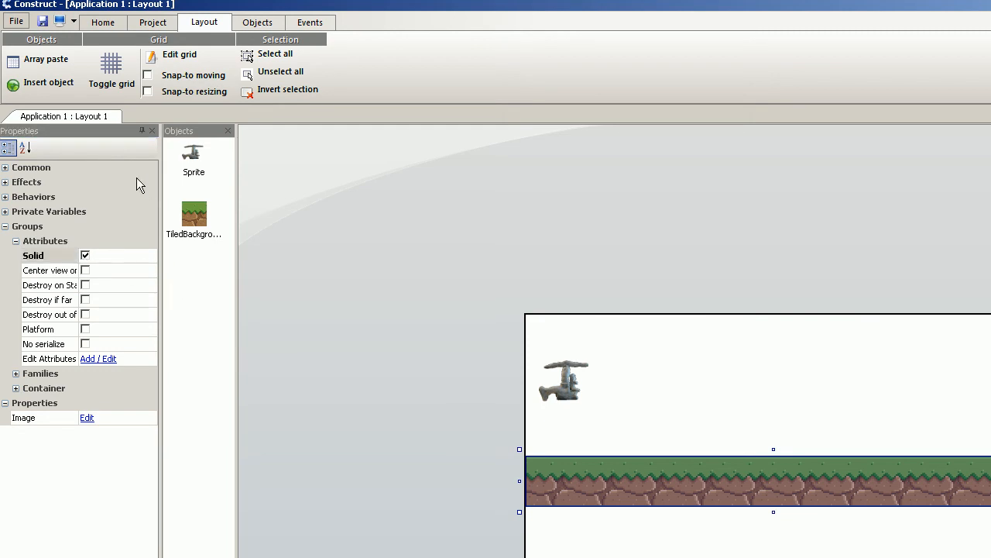
{"action": "left_click", "coordinate": [60, 21]}
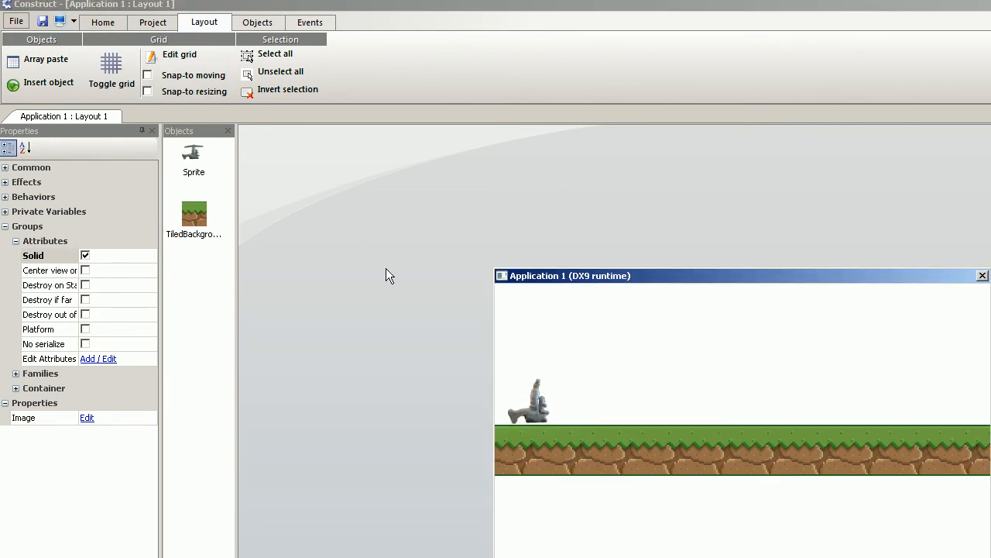
Test the helicopter's movement right and left and its jump on the solid ground, and close the runtime window.
{"action": "key", "text": "Right"}
{"action": "key", "text": "Left"}
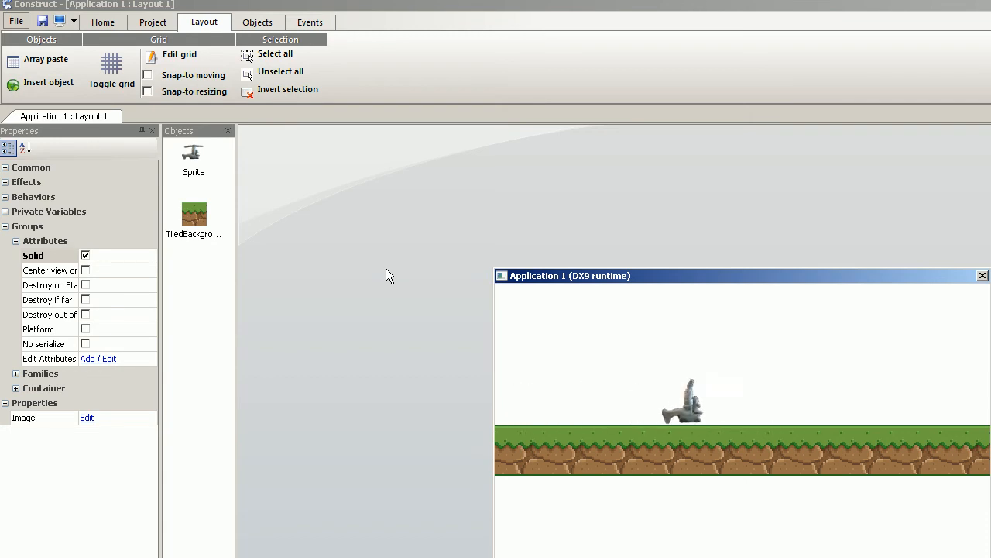
{"action": "key", "text": "shift"}
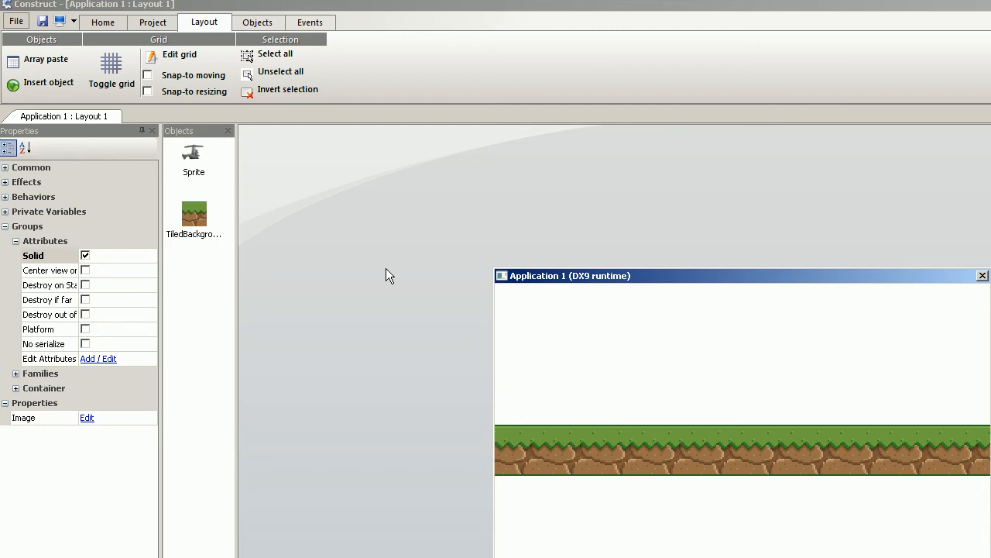
{"action": "key", "text": "Right"}
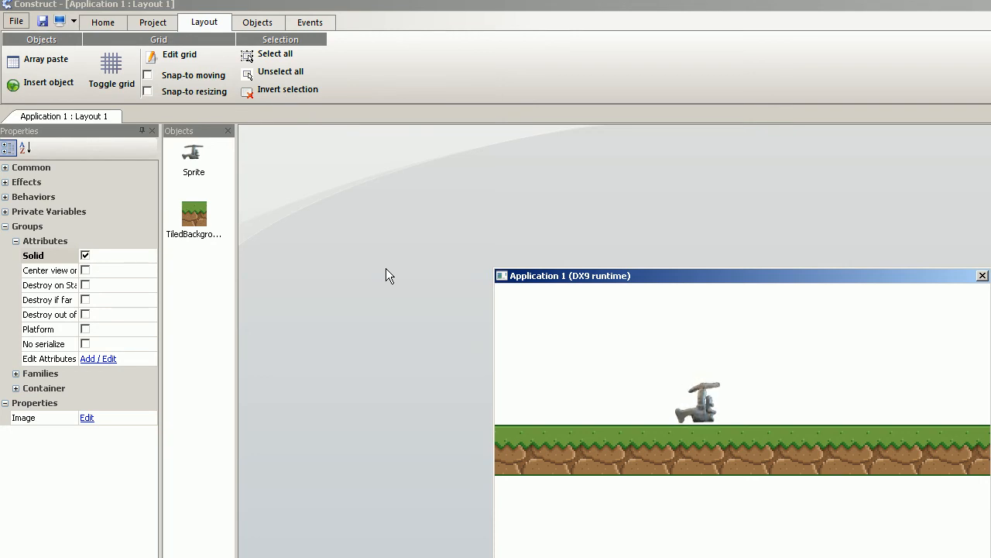
{"action": "key", "text": "alt+F4"}
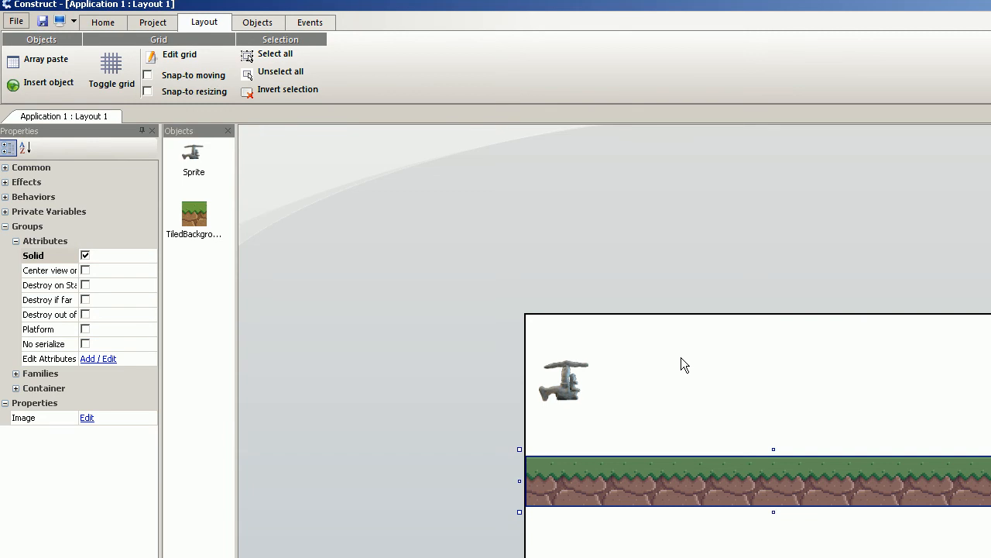
Insert a Mouse & Keyboard object into the layout.
{"action": "double_click", "coordinate": [681, 352]}
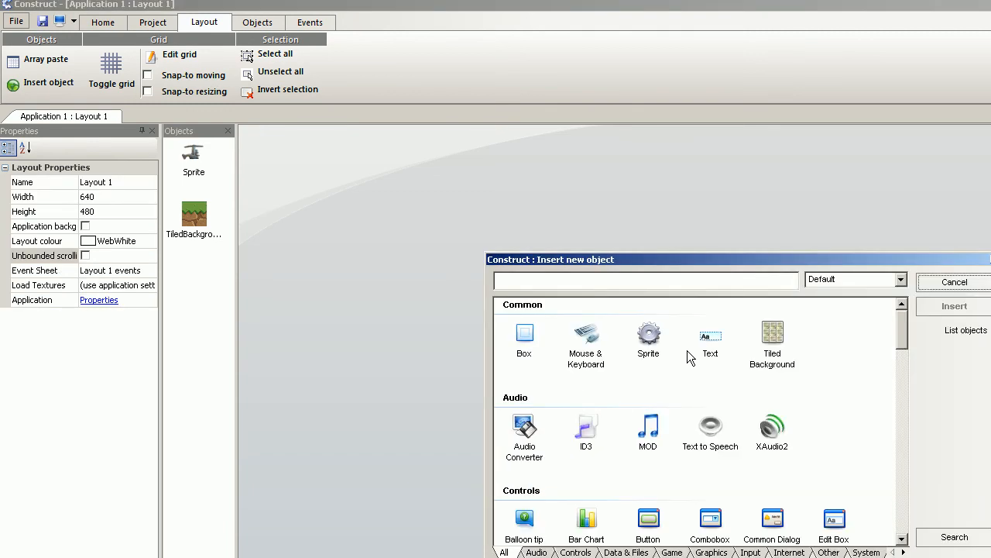
{"action": "left_click", "coordinate": [586, 336]}
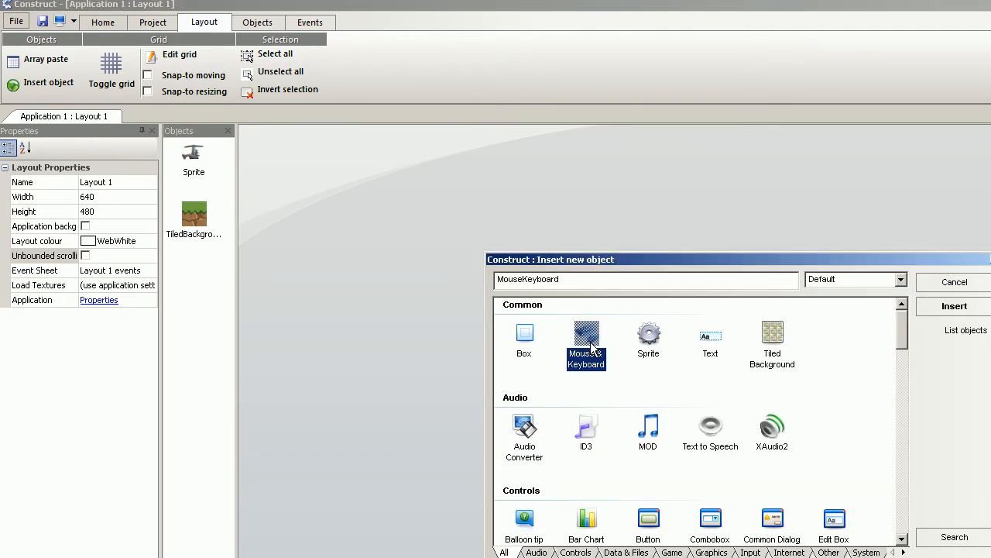
{"action": "left_click", "coordinate": [953, 307]}
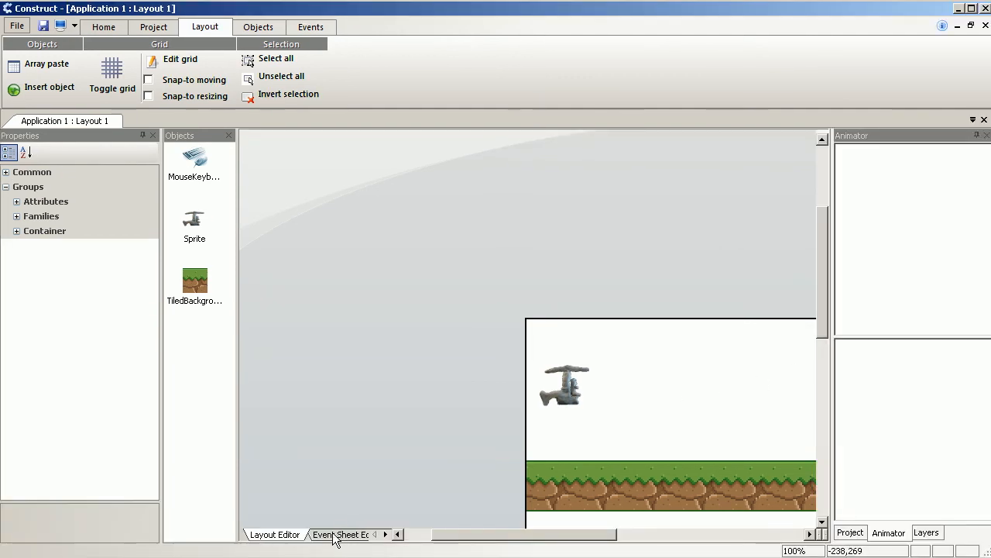
Create an event in the event sheet with the MouseKeyboard condition On key pressed for the Left arrow key.
{"action": "left_click", "coordinate": [340, 534]}
{"action": "right_click", "coordinate": [323, 207]}
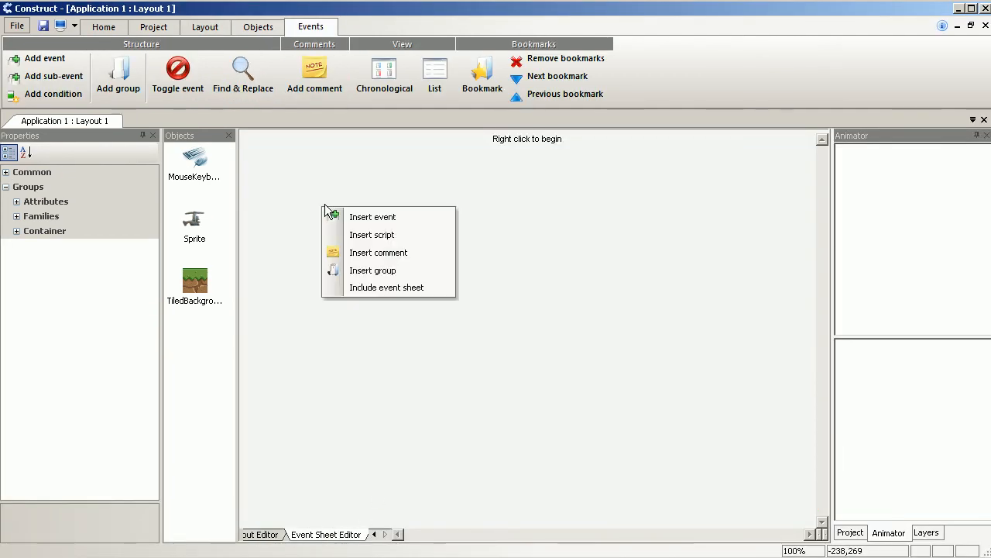
{"action": "left_click", "coordinate": [356, 217]}
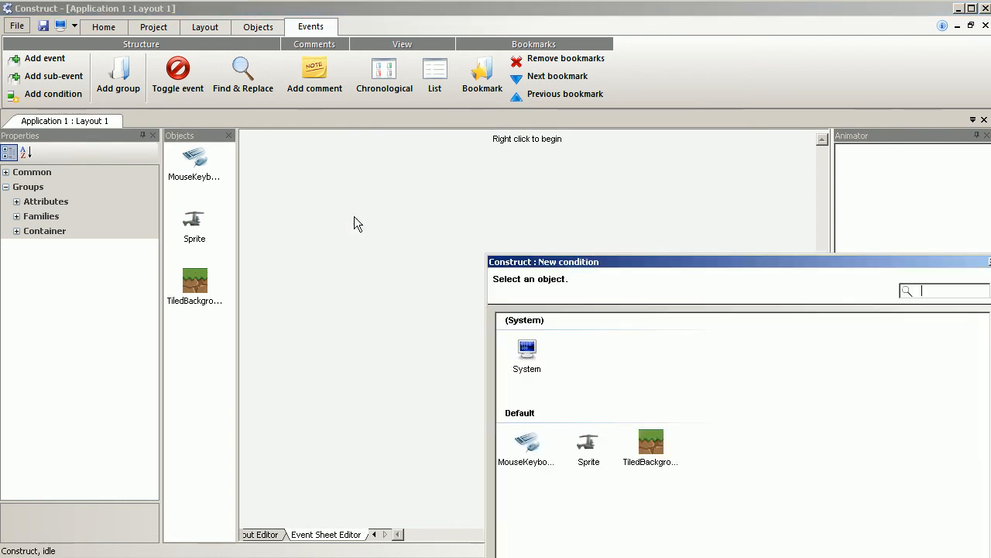
{"action": "left_click", "coordinate": [534, 456]}
{"action": "double_click", "coordinate": [530, 442]}
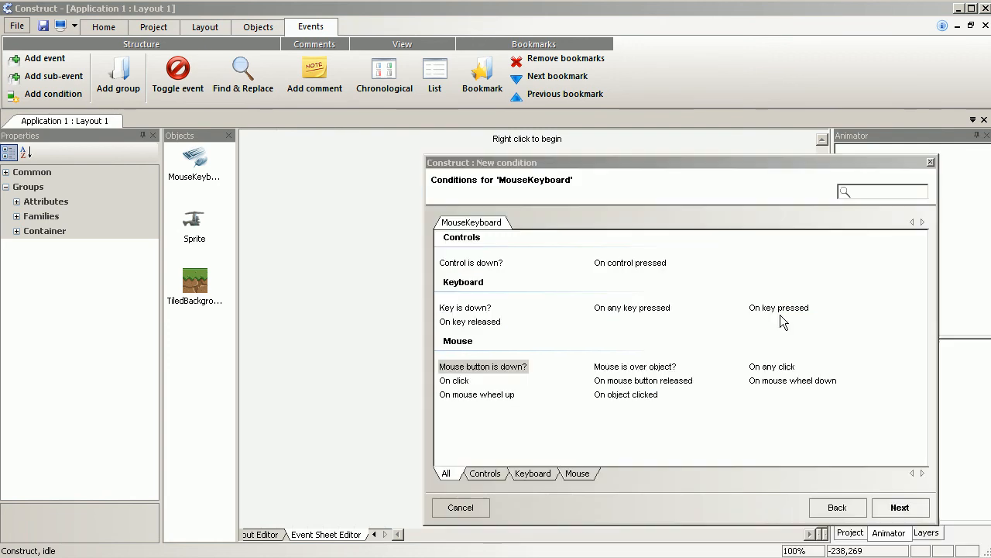
{"action": "left_click", "coordinate": [779, 308]}
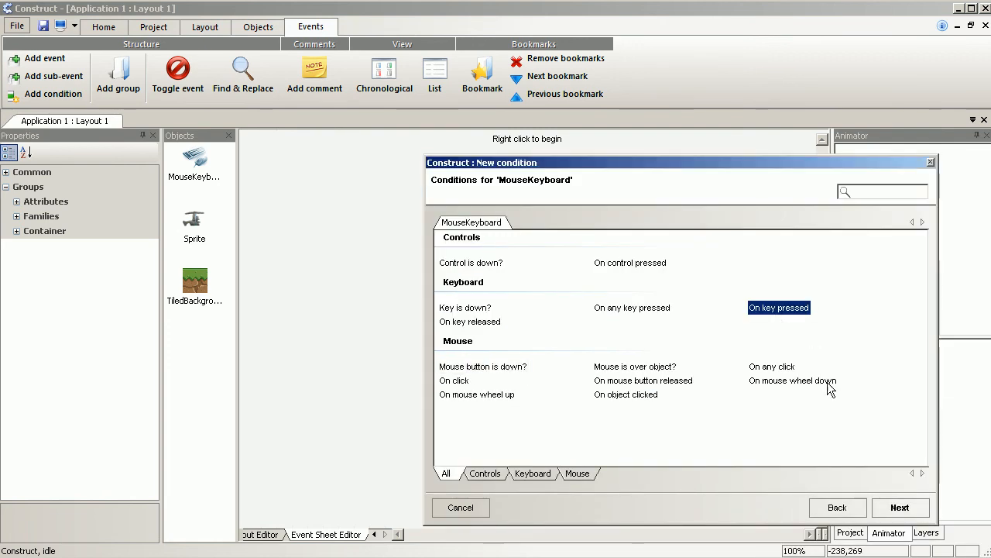
{"action": "left_click", "coordinate": [899, 507]}
{"action": "left_click", "coordinate": [548, 278]}
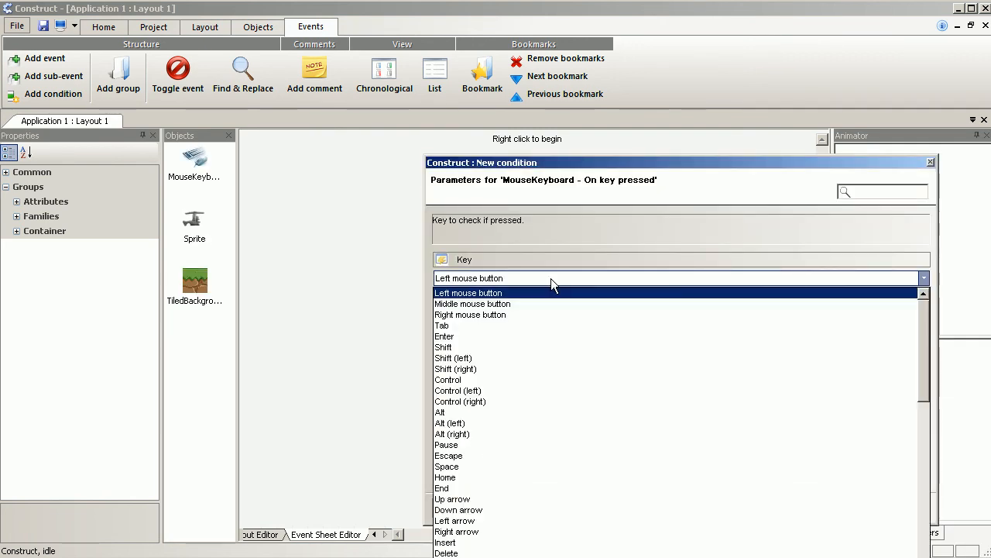
{"action": "left_click", "coordinate": [564, 520]}
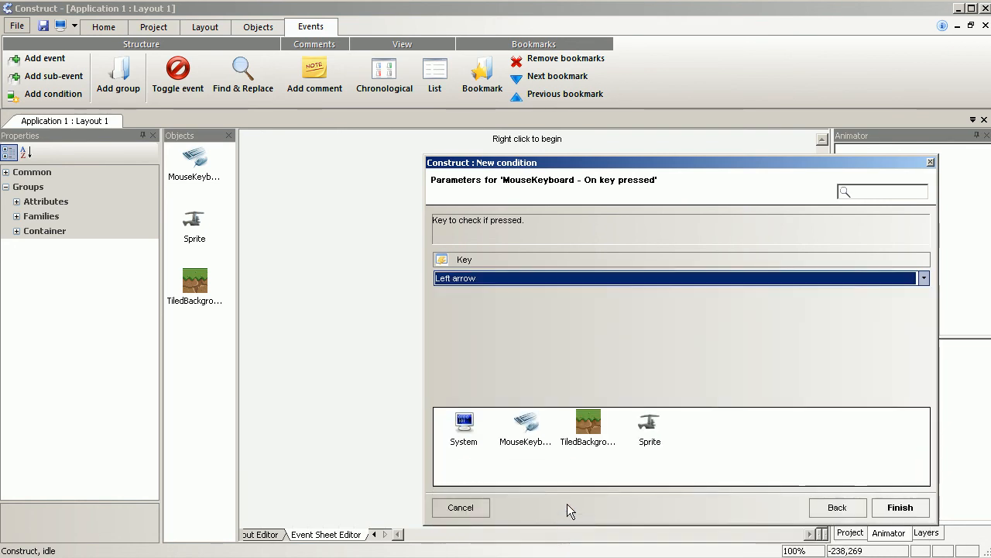
{"action": "left_click", "coordinate": [901, 508]}
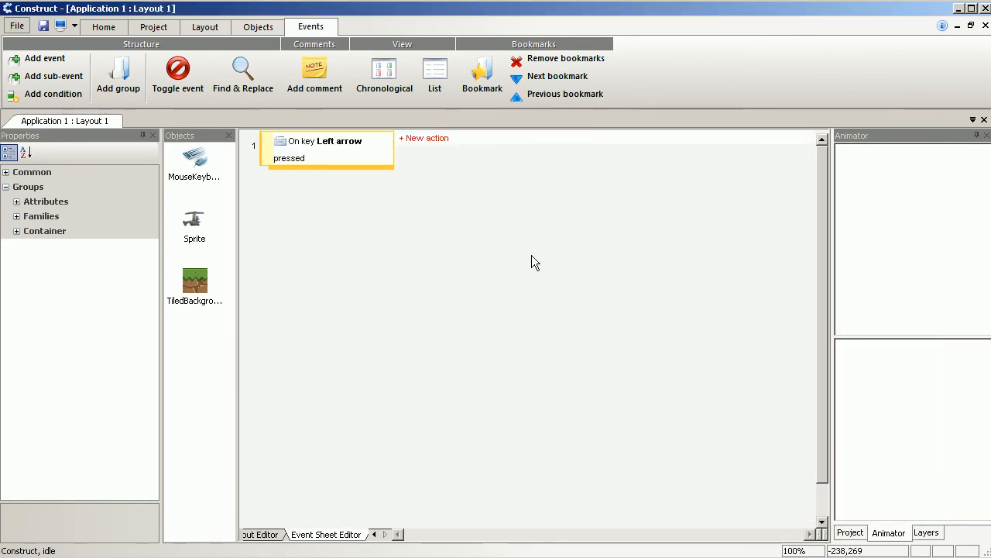
Add a Set animation action for the helicopter sprite to the Left arrow event, using the animation name "Left".
{"action": "left_click", "coordinate": [426, 139]}
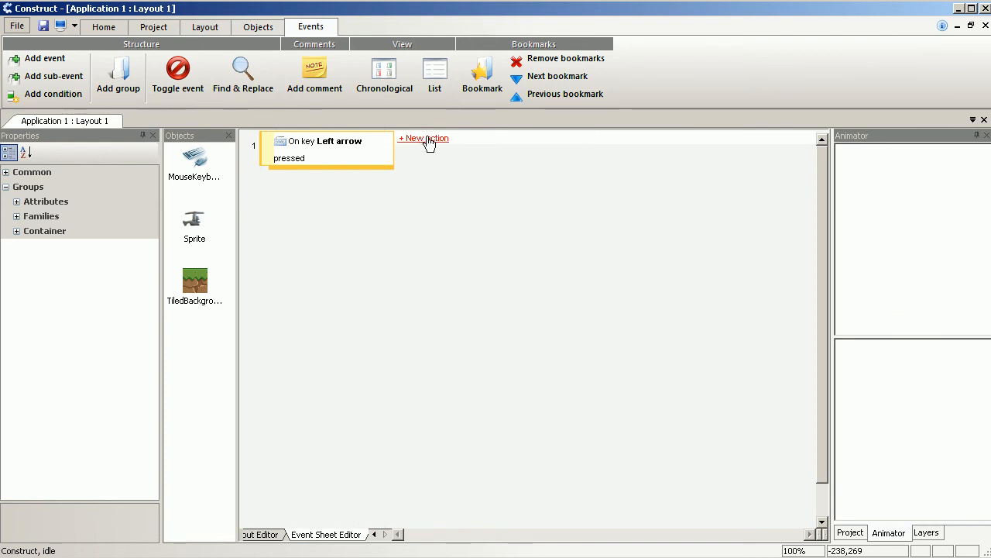
{"action": "left_click", "coordinate": [526, 344]}
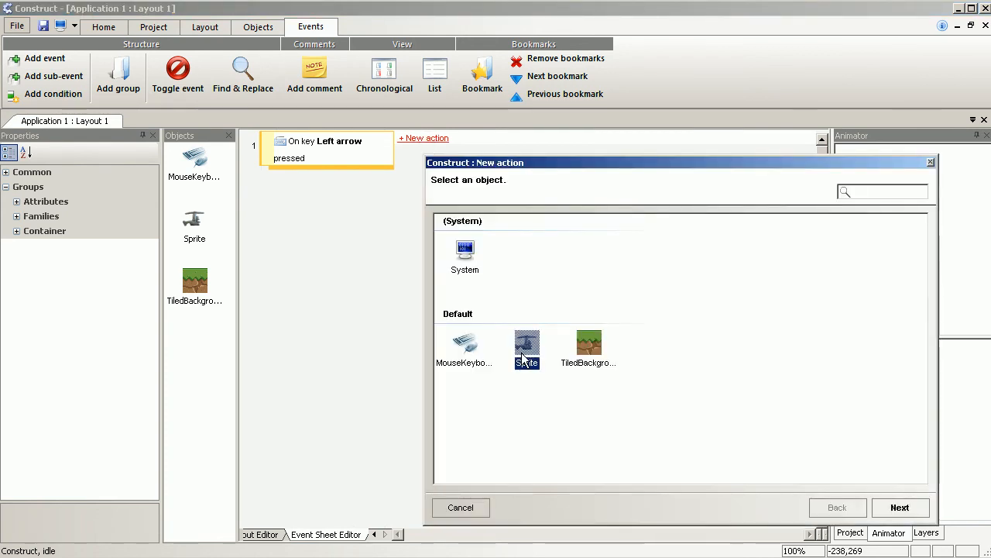
{"action": "left_click", "coordinate": [900, 507]}
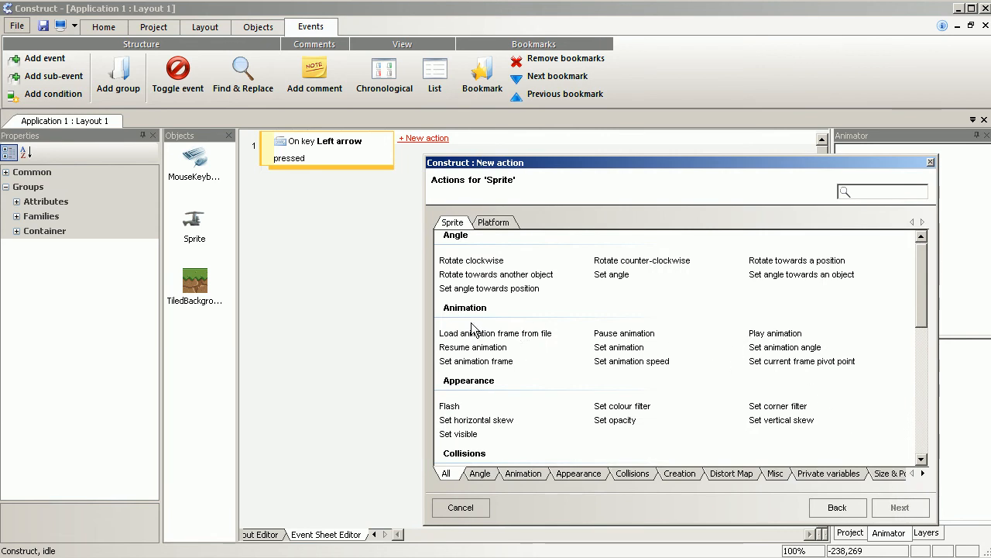
{"action": "left_click", "coordinate": [618, 349]}
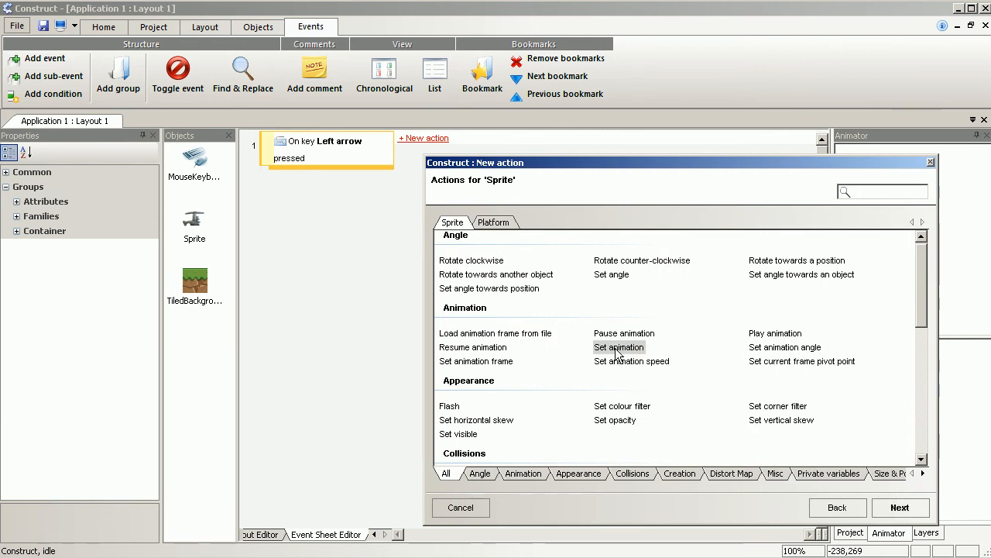
{"action": "left_click", "coordinate": [900, 508]}
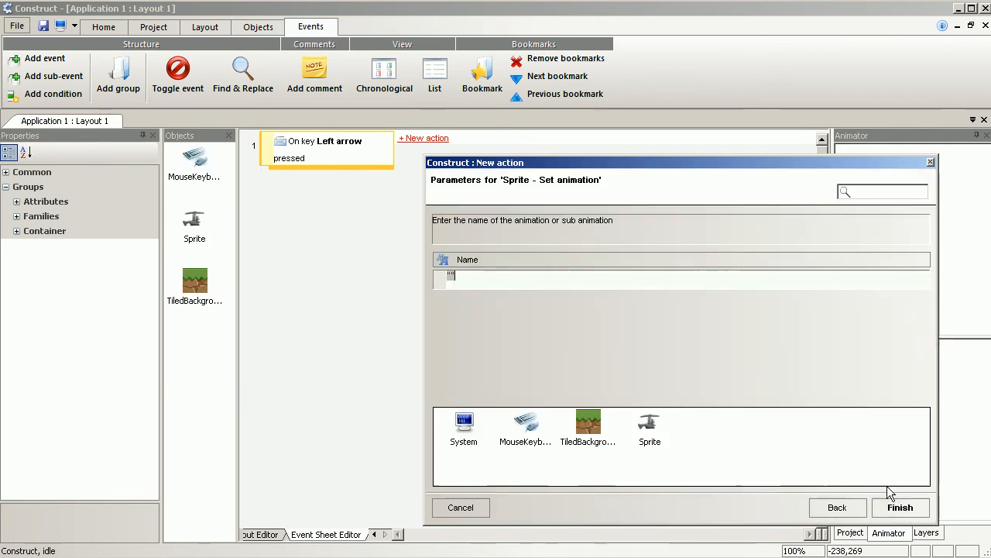
{"action": "left_click", "coordinate": [451, 278]}
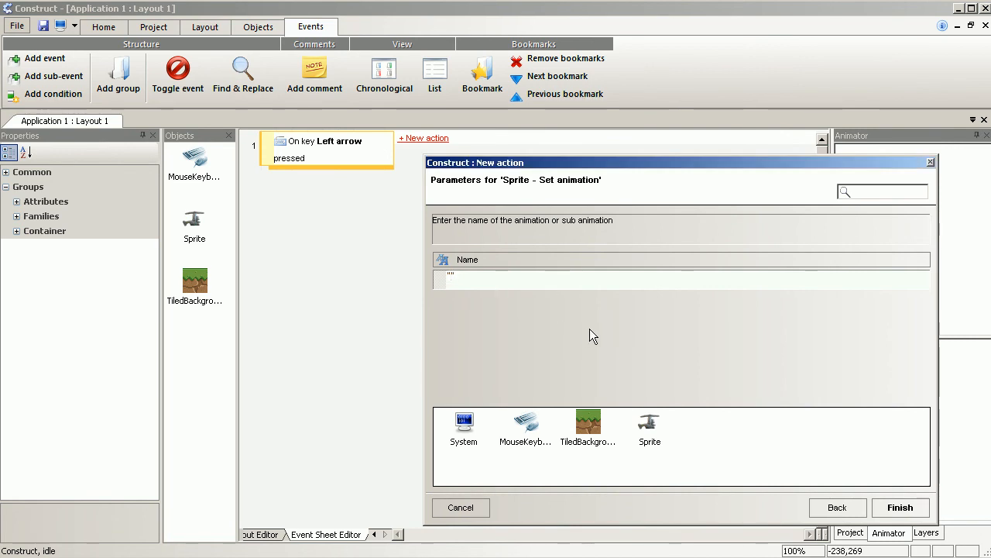
{"action": "type", "text": "Left"}
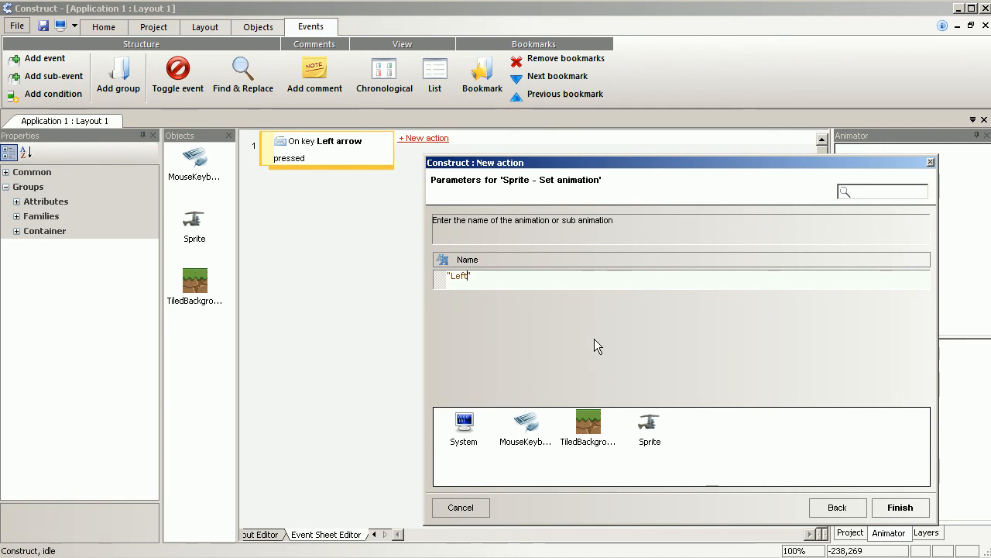
{"action": "left_click", "coordinate": [899, 507]}
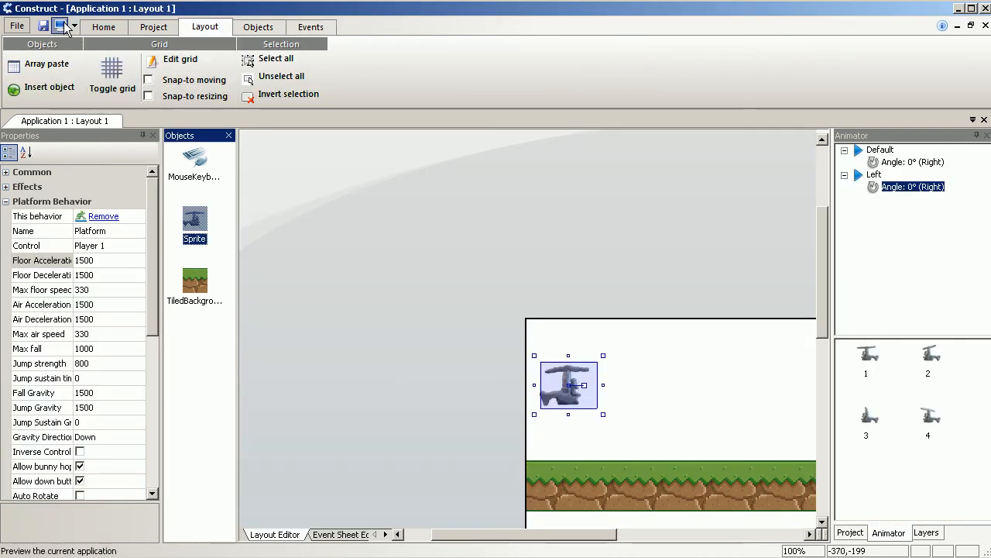
Preview the game and move the helicopter left and right to check its facing direction.
{"action": "left_click", "coordinate": [62, 26]}
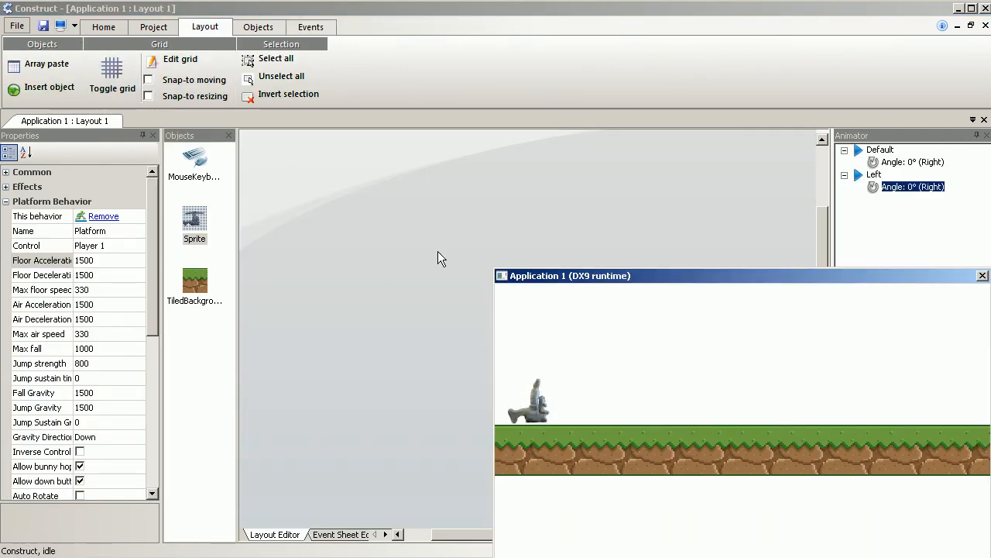
{"action": "key", "text": "Left"}
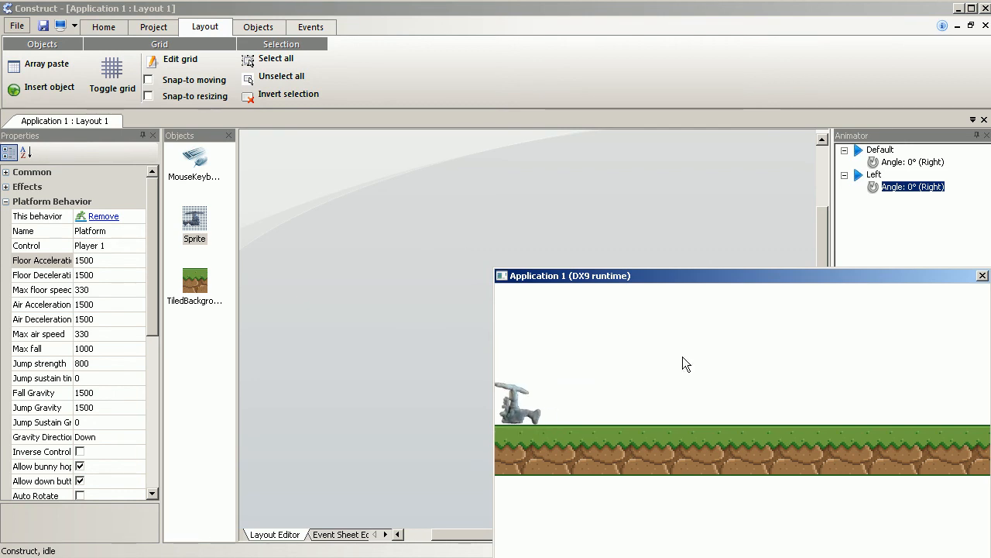
{"action": "key", "text": "Right"}
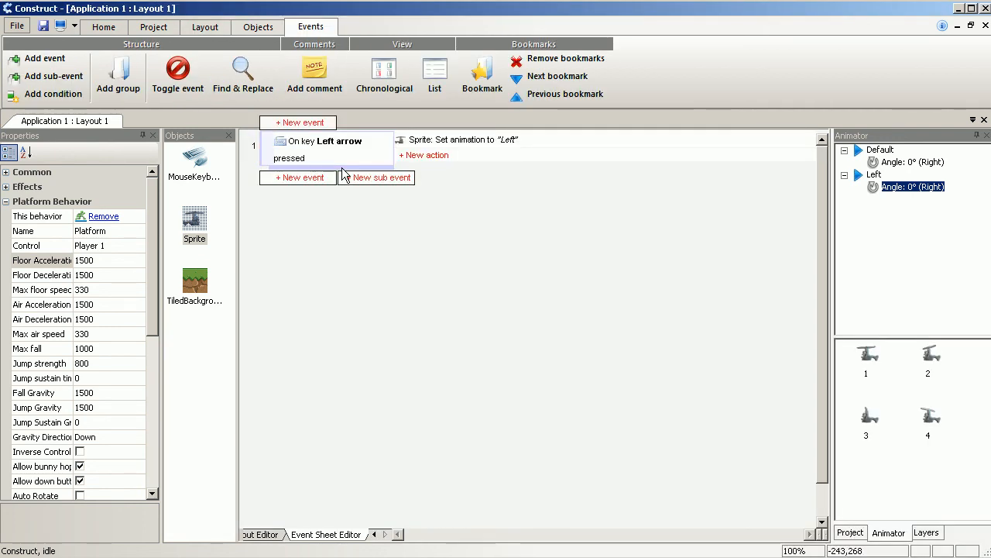
Duplicate the Left arrow event by copying it and pasting the copy below it in the event sheet.
{"action": "right_click", "coordinate": [342, 167]}
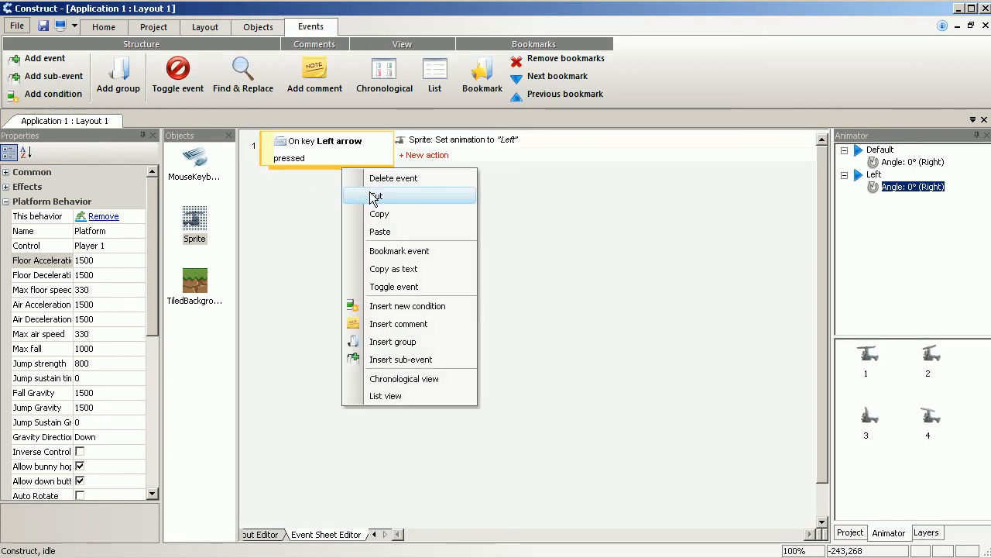
{"action": "left_click", "coordinate": [371, 210]}
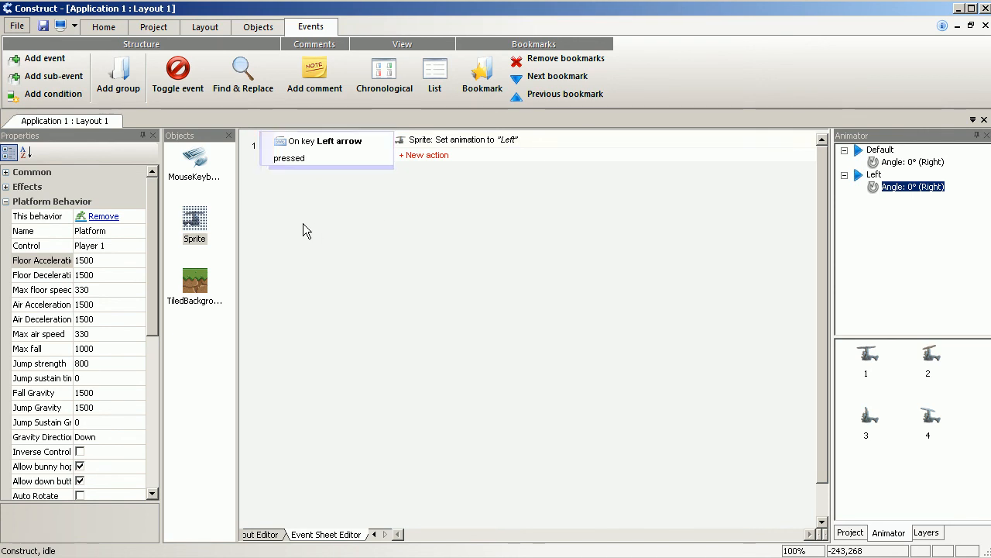
{"action": "right_click", "coordinate": [303, 224]}
{"action": "left_click", "coordinate": [340, 234]}
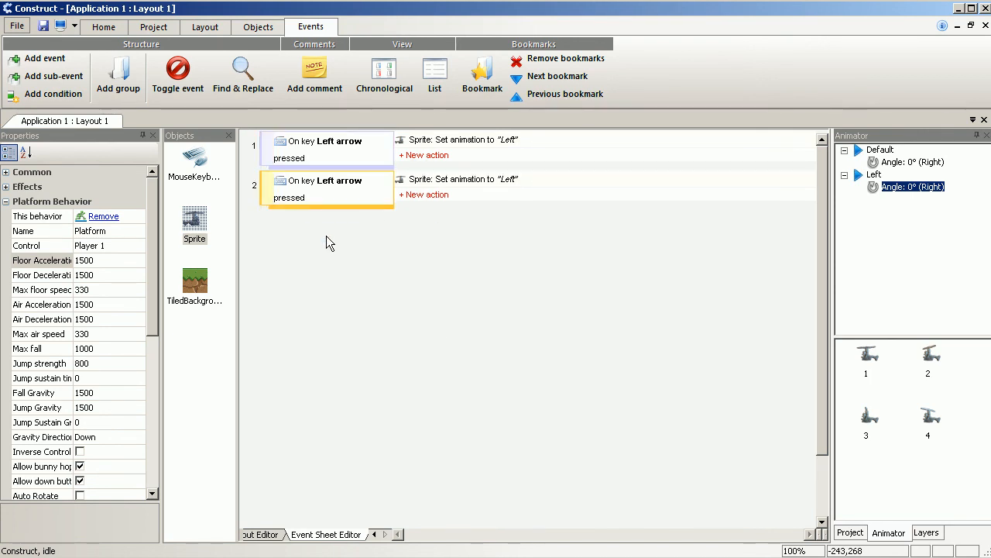
Change the second event's Set animation action to the animation name "Default".
{"action": "double_click", "coordinate": [502, 181]}
{"action": "left_click_drag", "start_coordinate": [450, 276], "coordinate": [467, 277]}
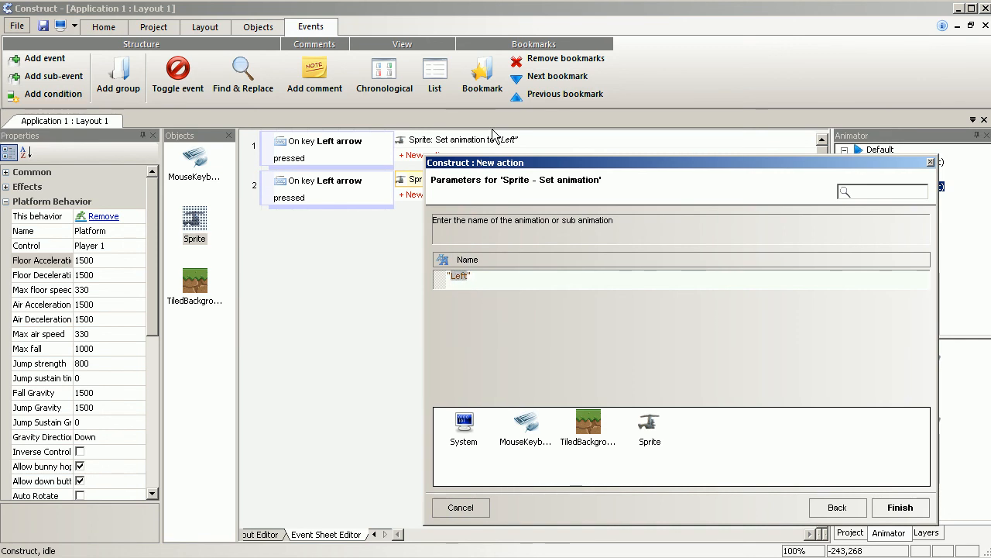
{"action": "type", "text": "Default"}
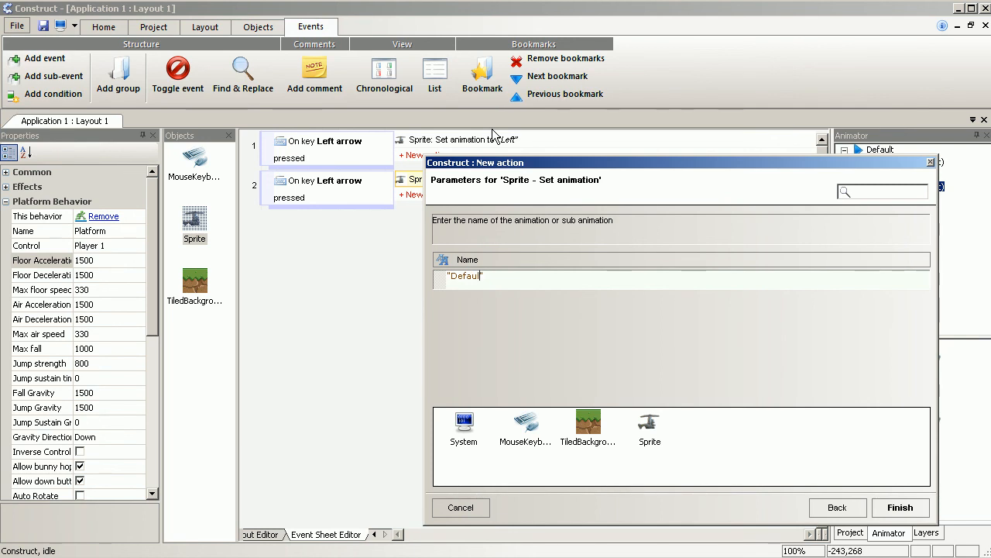
{"action": "left_click", "coordinate": [901, 507]}
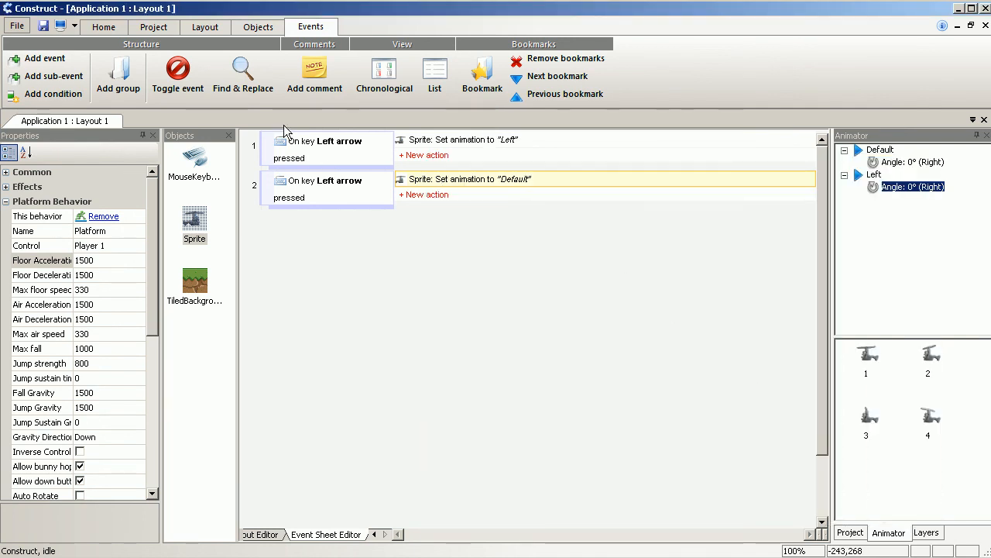
Run the game with both events, move the helicopter right and left to check its animations, and close the runtime window.
{"action": "left_click", "coordinate": [61, 25]}
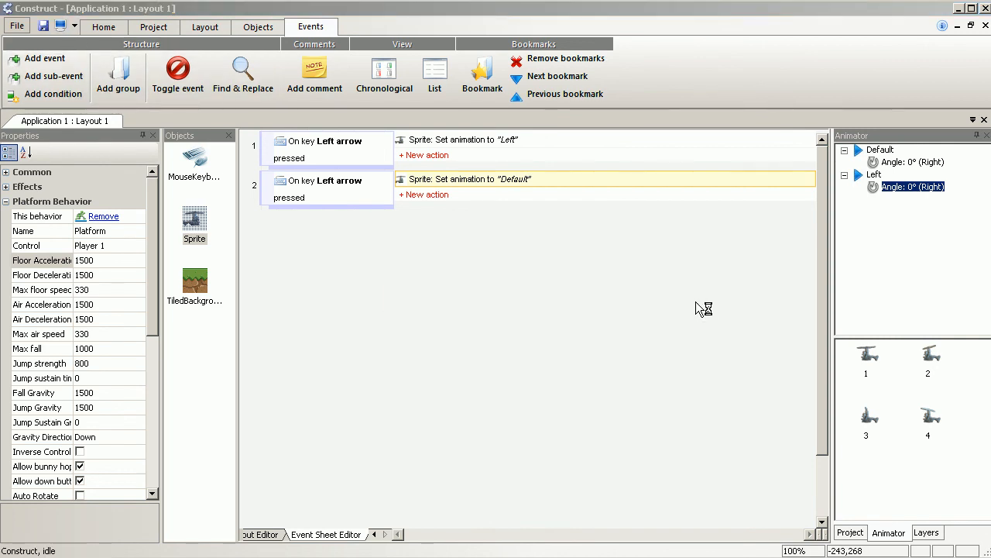
{"action": "key", "text": "Right"}
{"action": "key", "text": "Right"}
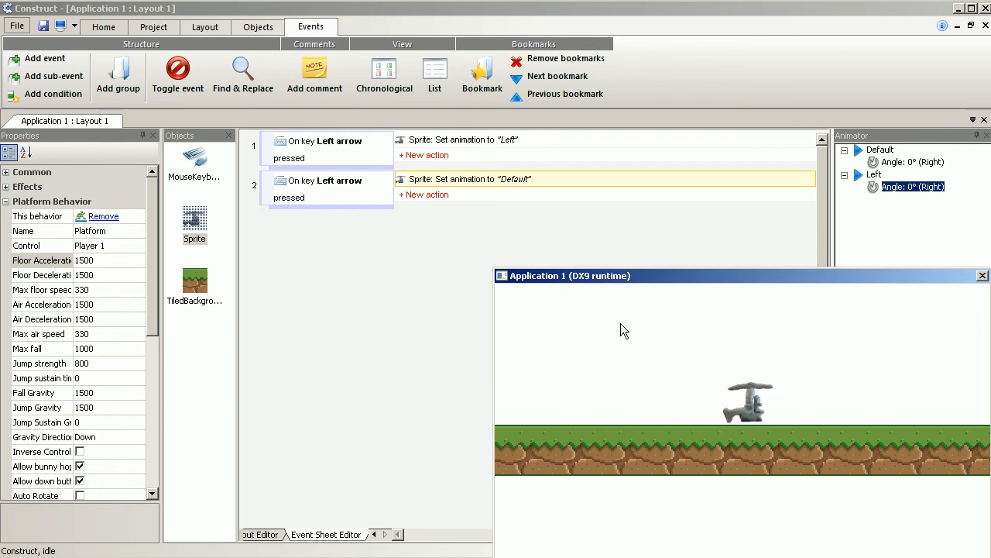
{"action": "key", "text": "Left"}
{"action": "key", "text": "Right"}
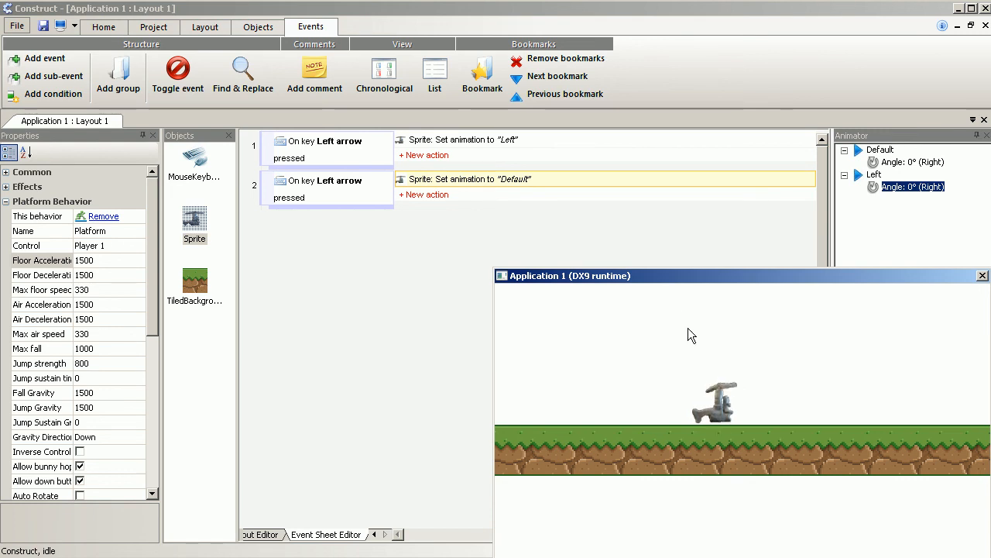
{"action": "left_click", "coordinate": [982, 276]}
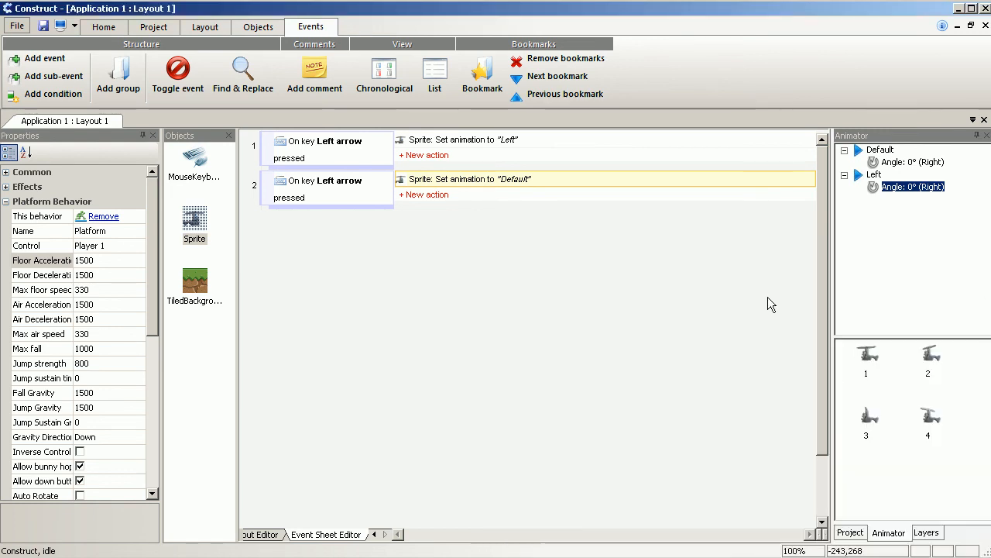
Change the key in the second event's On key pressed condition to Right arrow.
{"action": "left_click", "coordinate": [344, 181]}
{"action": "left_click", "coordinate": [344, 182]}
{"action": "left_click", "coordinate": [474, 278]}
{"action": "left_click", "coordinate": [474, 301]}
{"action": "left_click", "coordinate": [899, 507]}
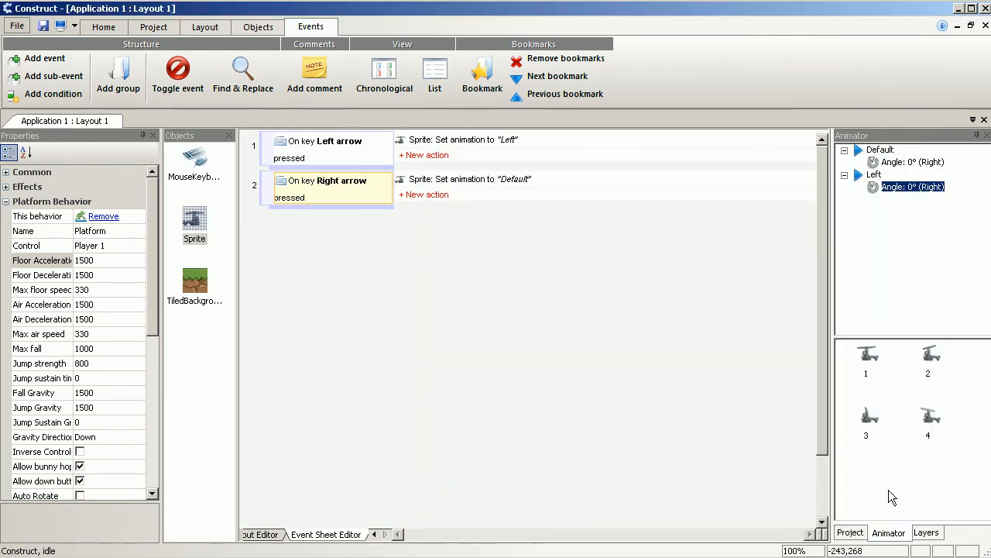
Run the game, move the helicopter right and left to check both animations, and close the runtime.
{"action": "left_click", "coordinate": [60, 25]}
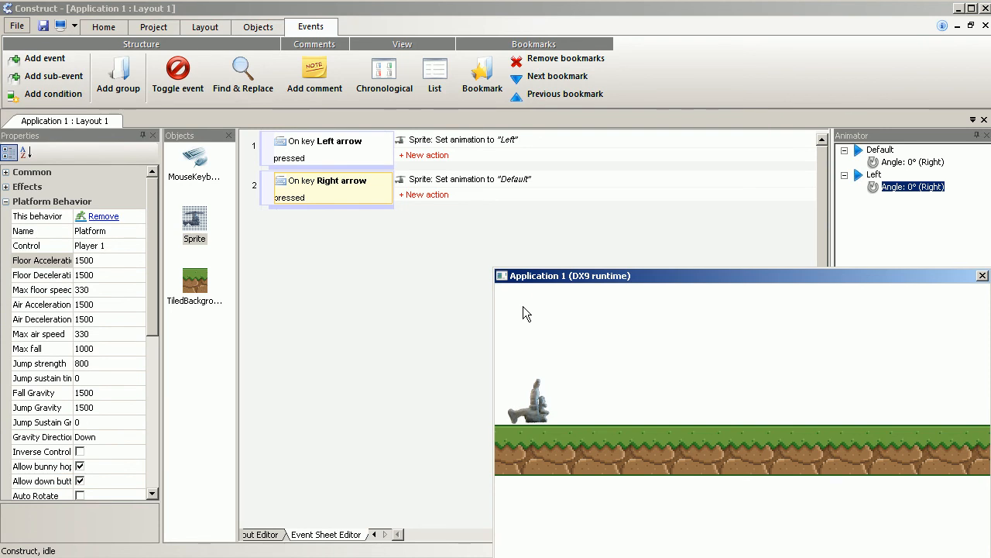
{"action": "key", "text": "Right"}
{"action": "key", "text": "Left"}
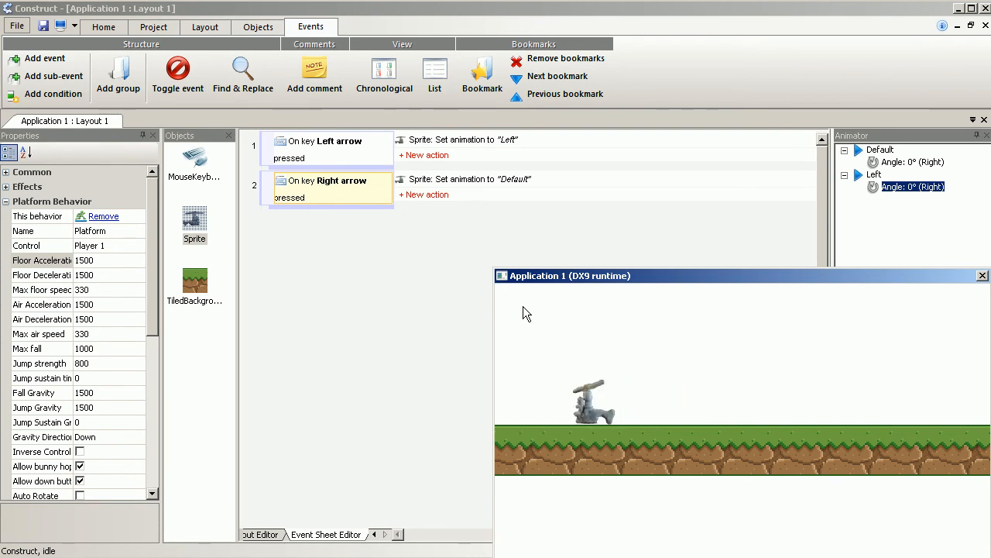
{"action": "key", "text": "Right"}
{"action": "key", "text": "Escape"}
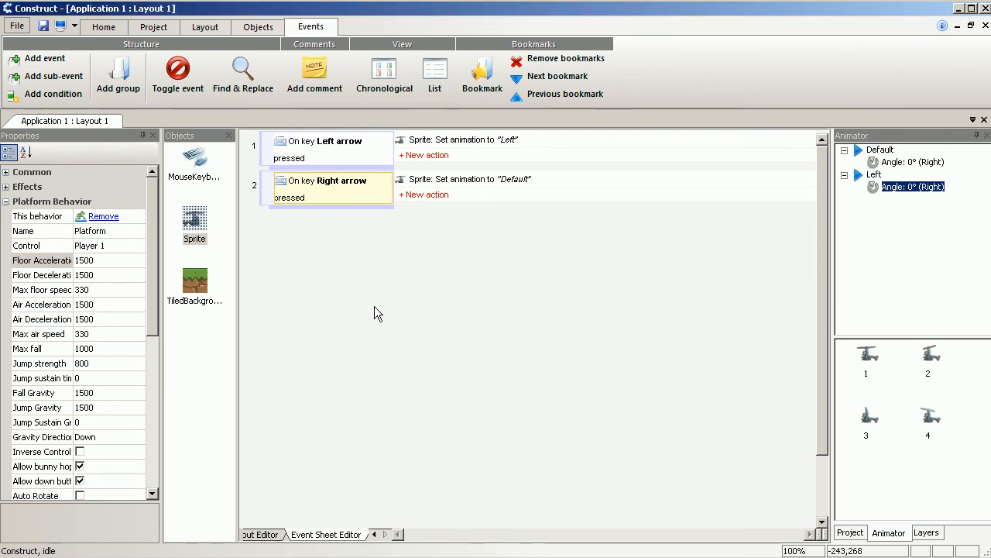
Insert a third event with the MouseKeyboard condition "Key is down?" for the Up arrow key.
{"action": "right_click", "coordinate": [321, 260]}
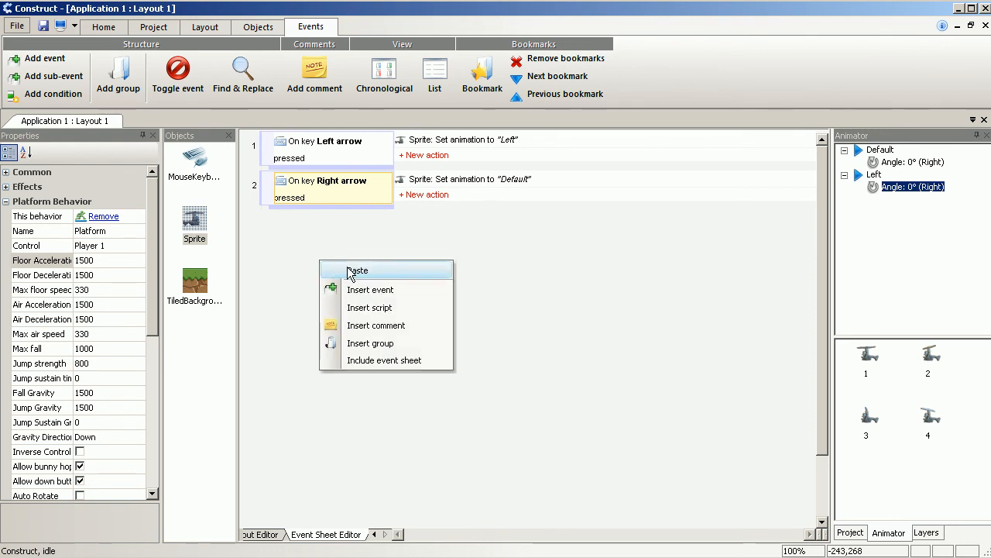
{"action": "left_click", "coordinate": [364, 286]}
{"action": "left_click", "coordinate": [516, 366]}
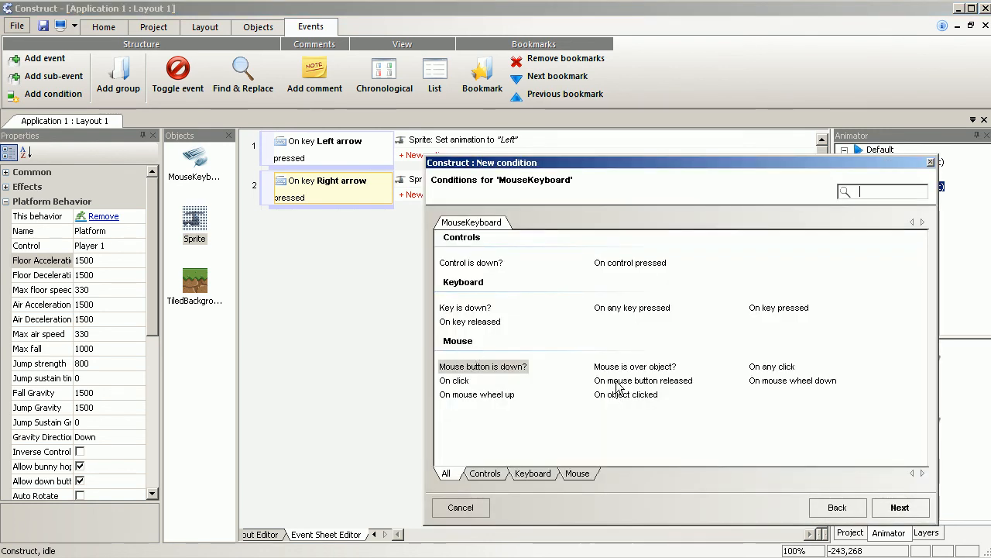
{"action": "left_click", "coordinate": [467, 309]}
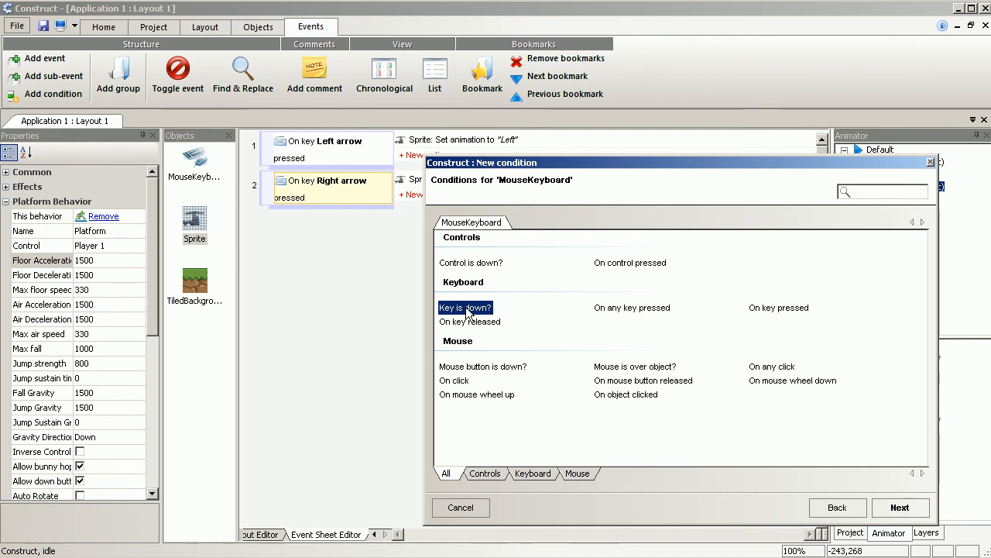
{"action": "left_click", "coordinate": [899, 507]}
{"action": "left_click", "coordinate": [485, 278]}
{"action": "left_click", "coordinate": [521, 498]}
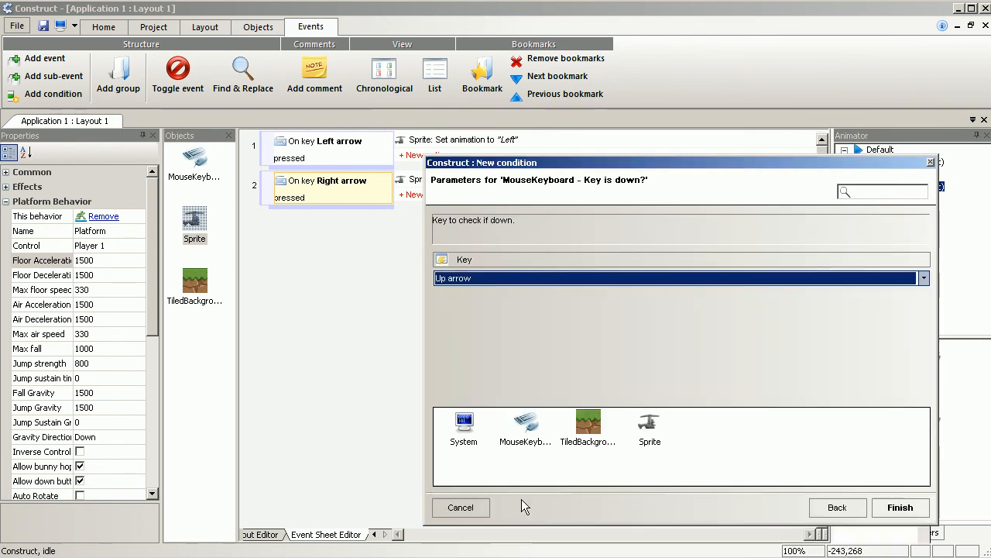
{"action": "left_click", "coordinate": [904, 508]}
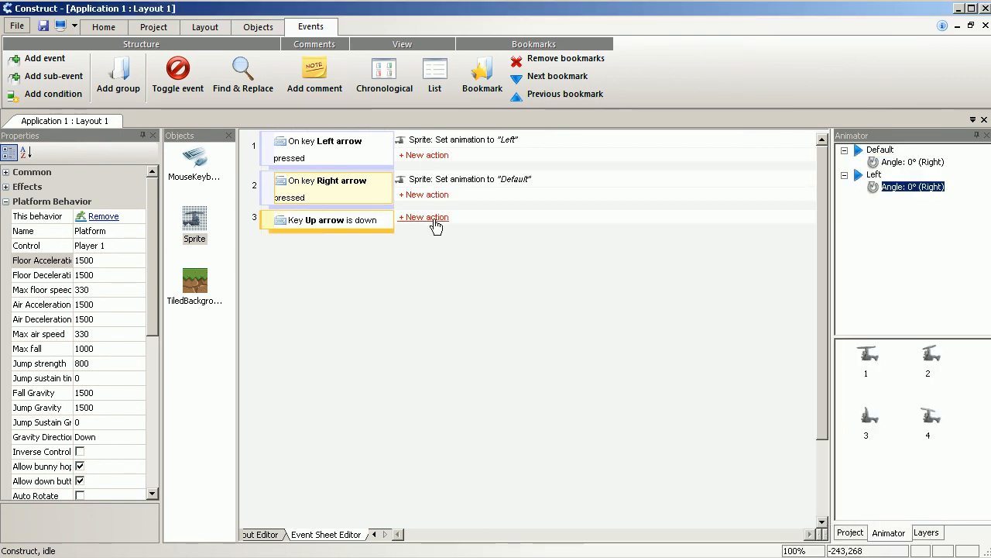
Add a Platform action for the Sprite to the Up arrow event that sets the gravity direction to Up.
{"action": "left_click", "coordinate": [424, 217]}
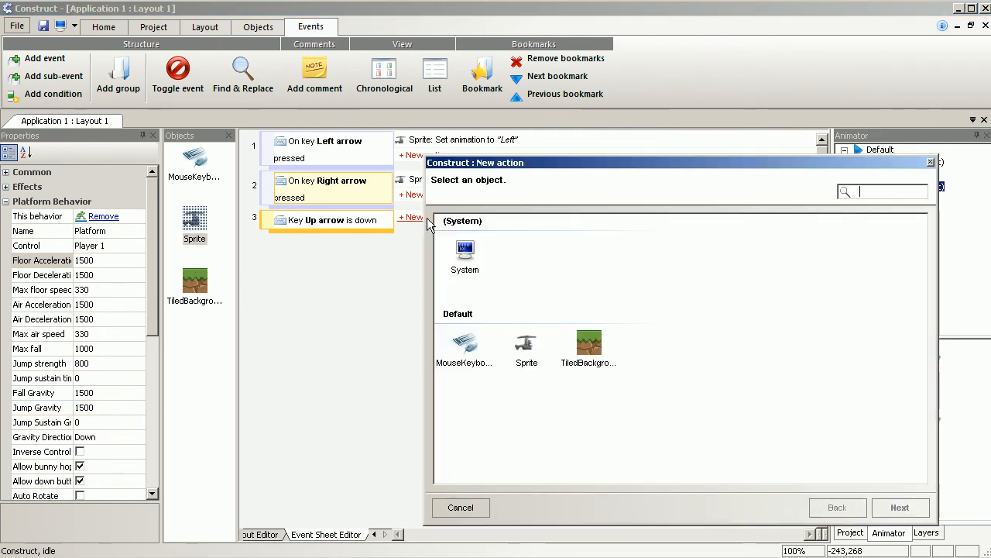
{"action": "left_click", "coordinate": [526, 345]}
{"action": "left_click", "coordinate": [895, 508]}
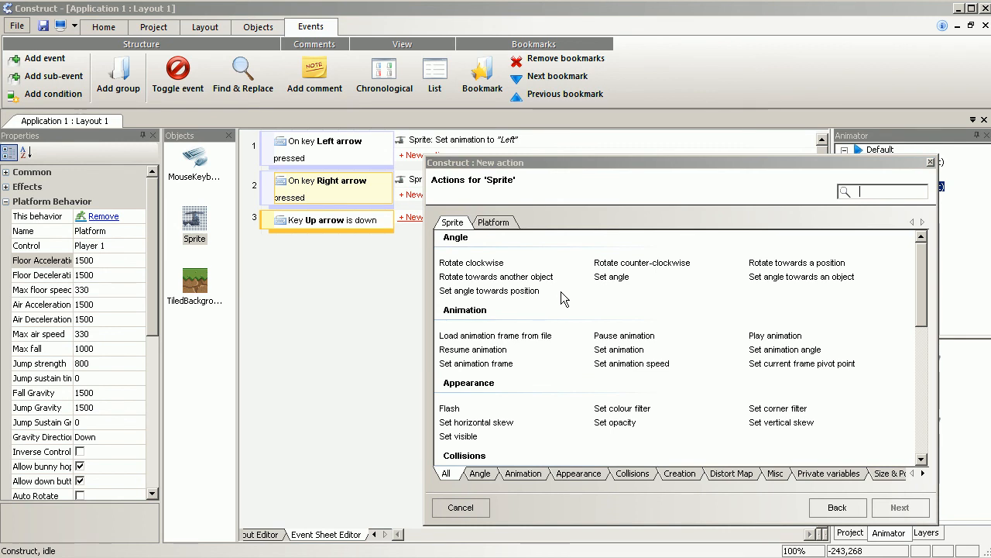
{"action": "left_click", "coordinate": [492, 223]}
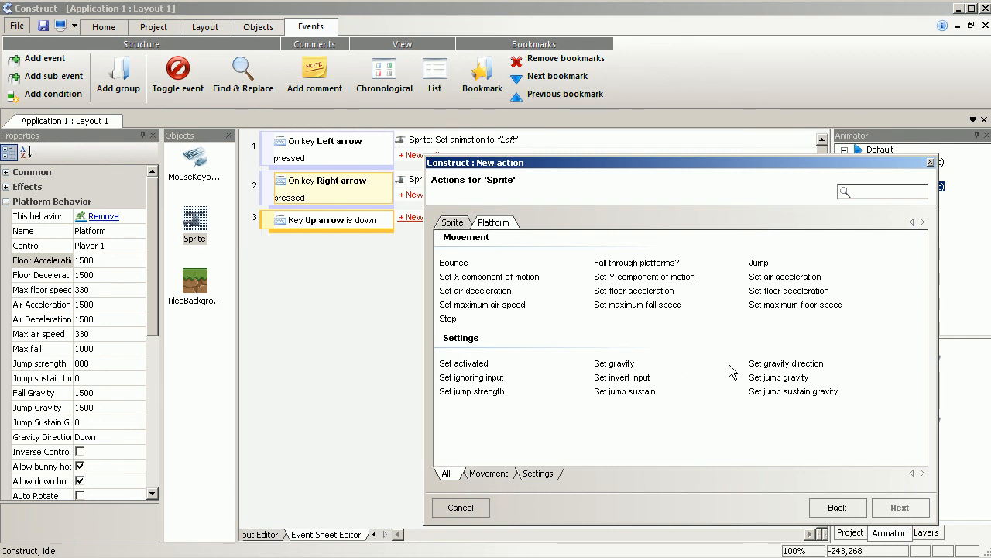
{"action": "left_click", "coordinate": [783, 364]}
{"action": "left_click", "coordinate": [899, 507]}
{"action": "left_click", "coordinate": [557, 277]}
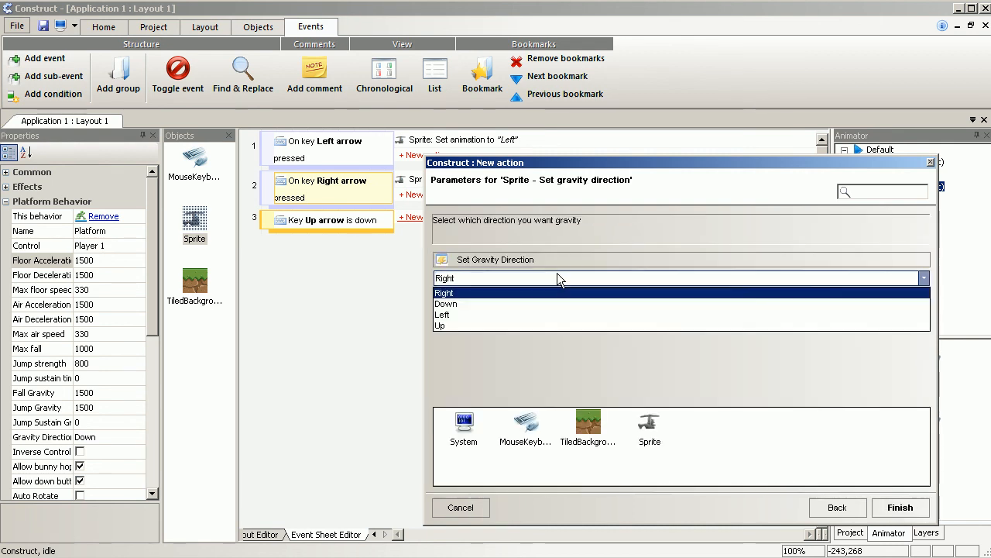
{"action": "left_click", "coordinate": [535, 326]}
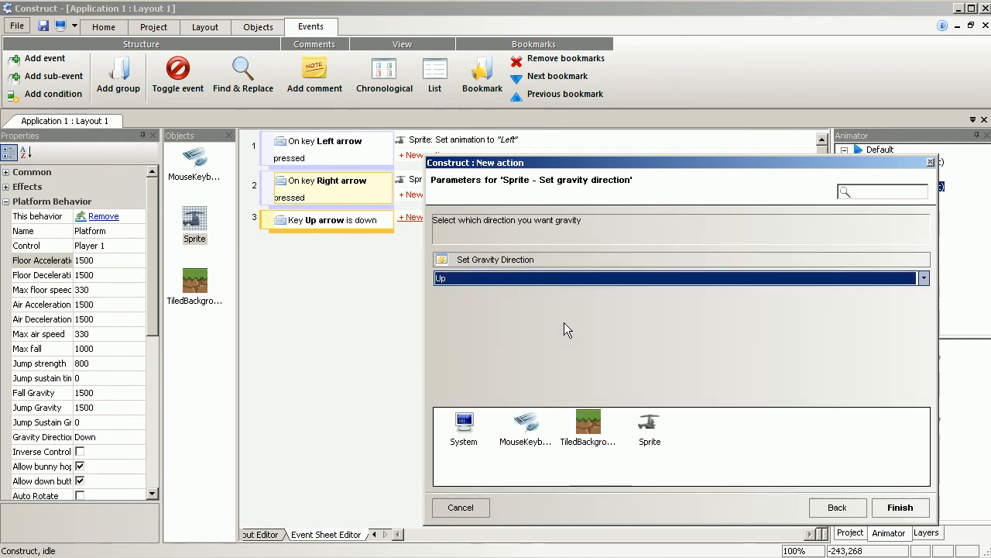
{"action": "left_click", "coordinate": [903, 512]}
Duplicate the Up arrow event by copying it and pasting the copy below it in the event sheet.
{"action": "left_click", "coordinate": [318, 305]}
{"action": "right_click", "coordinate": [309, 231]}
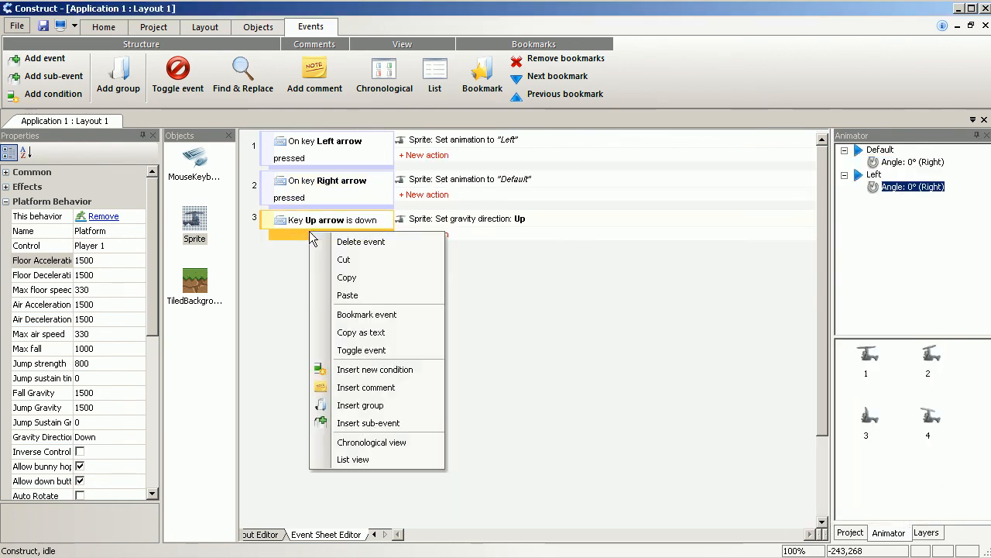
{"action": "left_click", "coordinate": [348, 285]}
{"action": "right_click", "coordinate": [328, 311]}
{"action": "left_click", "coordinate": [350, 323]}
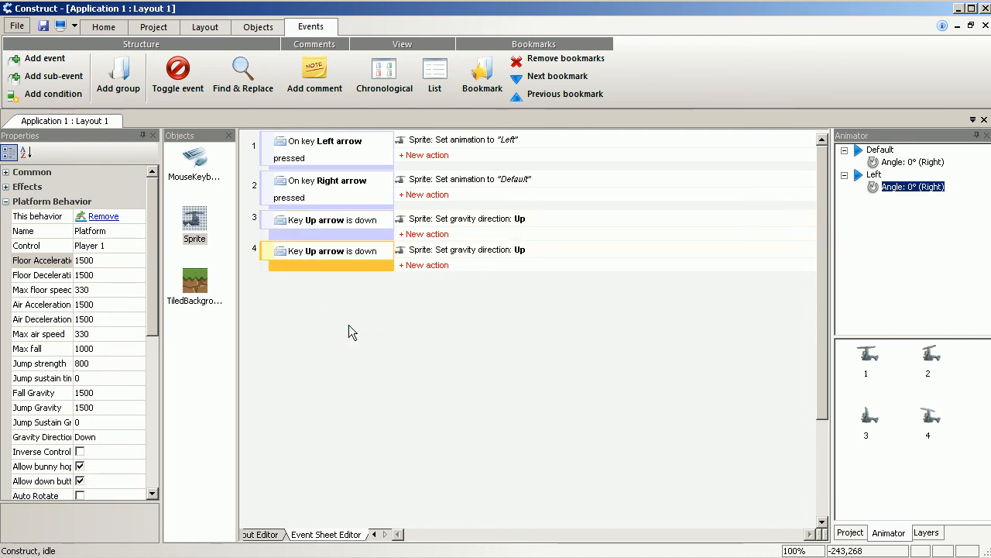
Change the fourth event's condition to On key released for the Up arrow key.
{"action": "double_click", "coordinate": [342, 252]}
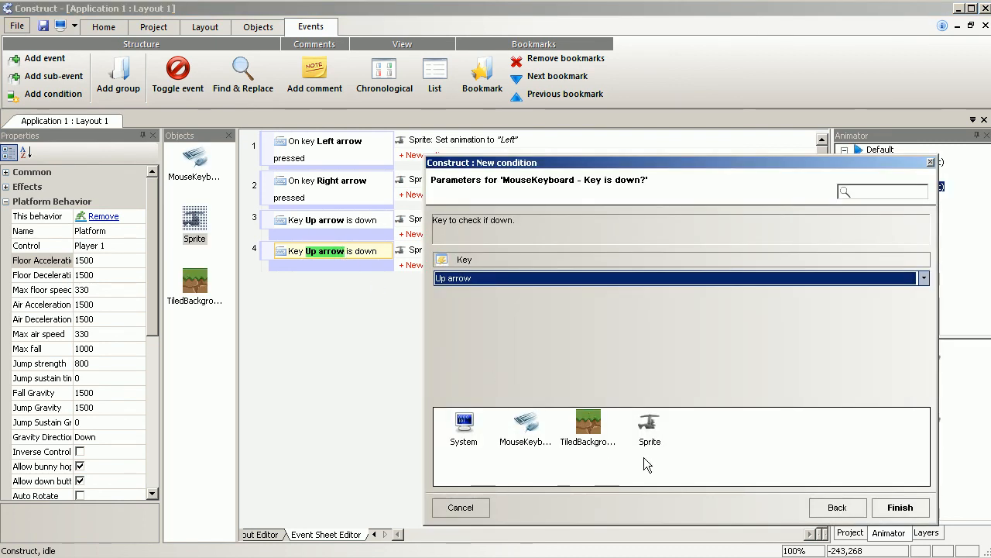
{"action": "left_click", "coordinate": [837, 508]}
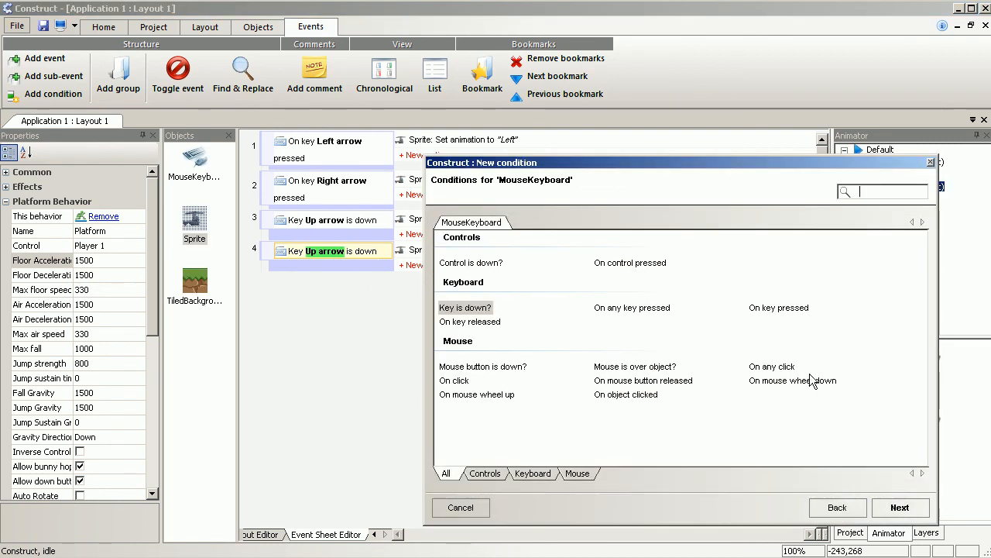
{"action": "left_click", "coordinate": [477, 322]}
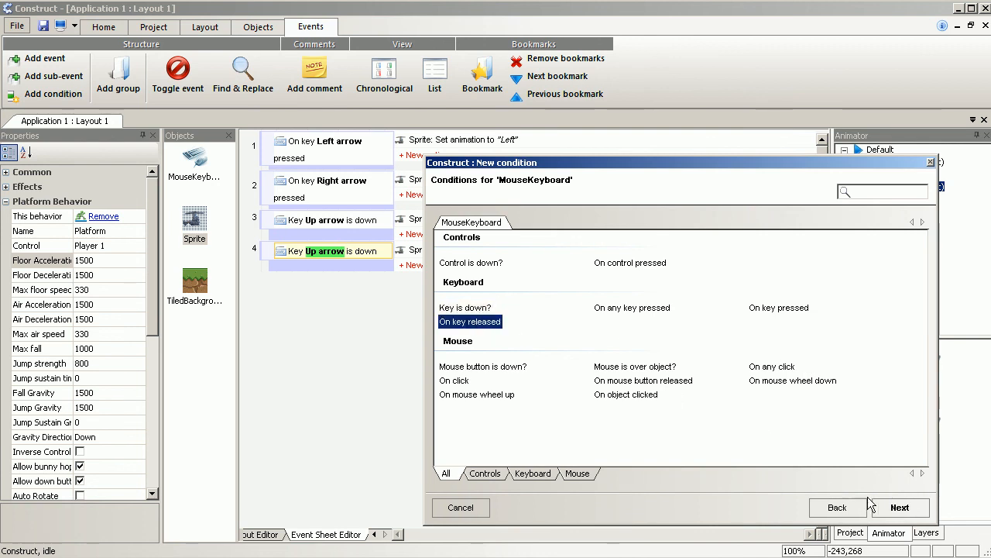
{"action": "left_click", "coordinate": [898, 507]}
{"action": "left_click", "coordinate": [900, 508]}
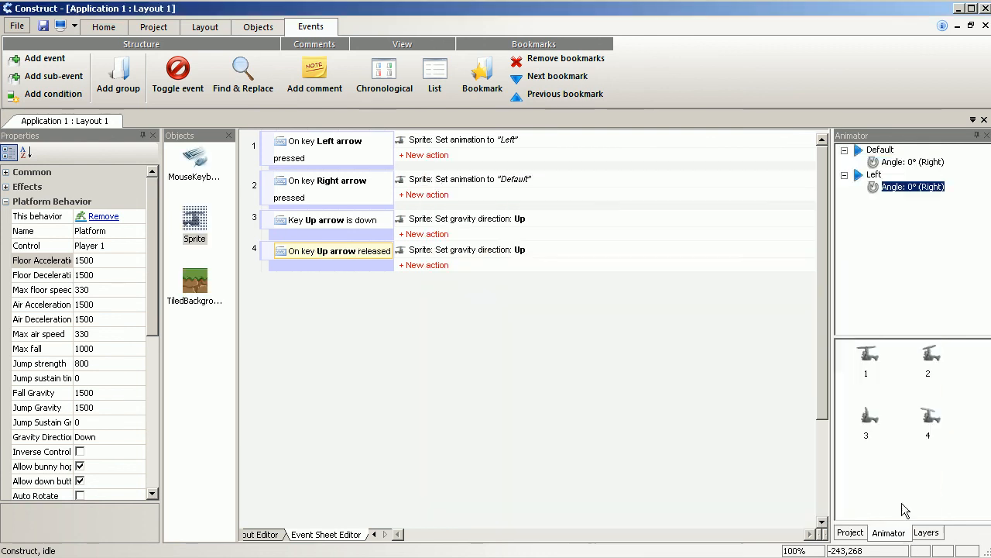
Change the Set gravity direction action in the Up arrow released event to Down.
{"action": "double_click", "coordinate": [498, 251]}
{"action": "left_click", "coordinate": [479, 278]}
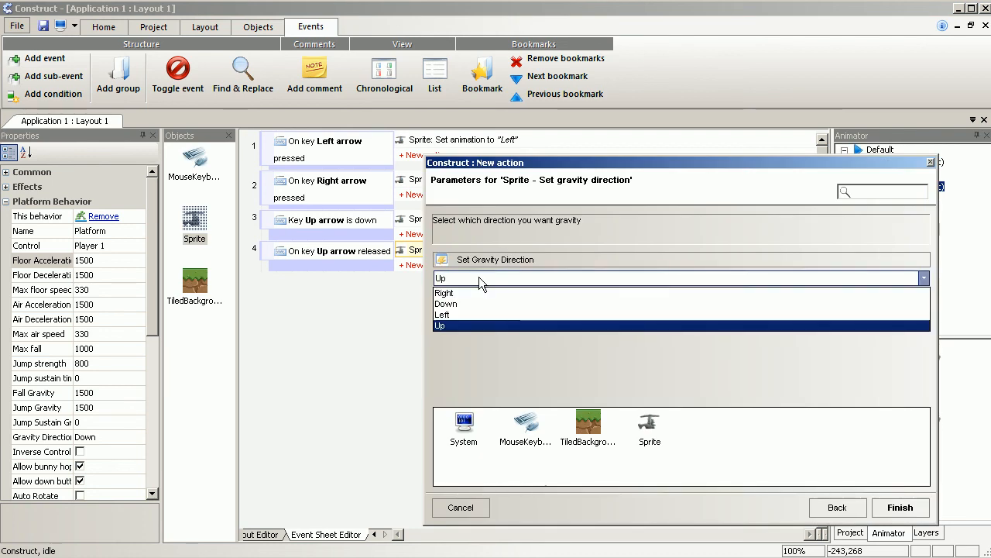
{"action": "left_click", "coordinate": [476, 303]}
{"action": "left_click", "coordinate": [911, 510]}
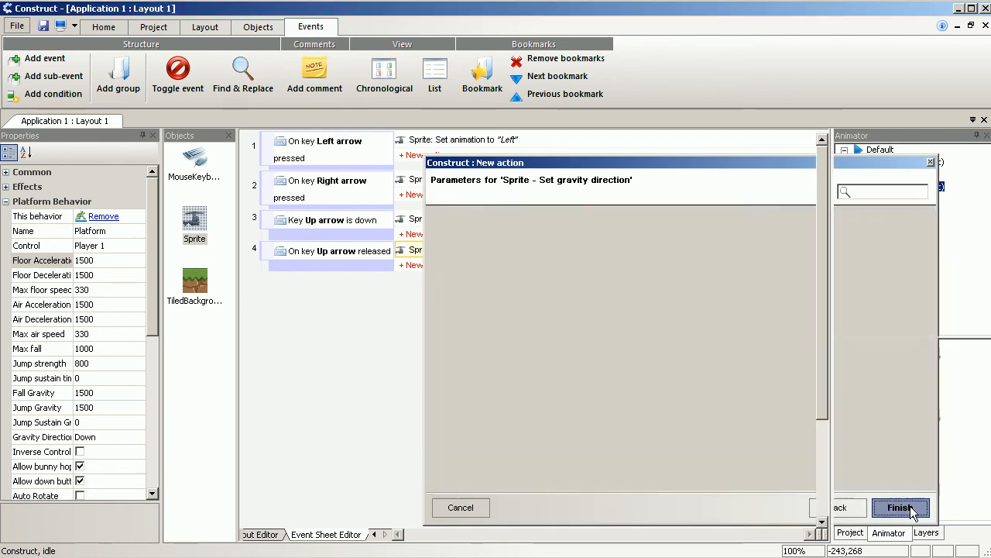
{"action": "left_click", "coordinate": [482, 347]}
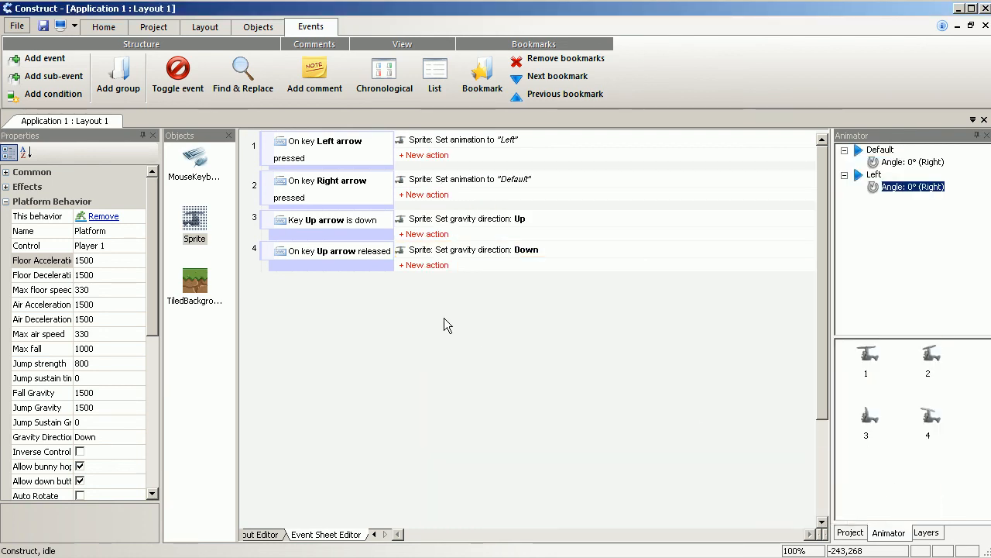
Run the game, test flying the helicopter with the Up arrow, and close the runtime window.
{"action": "key", "text": "F5"}
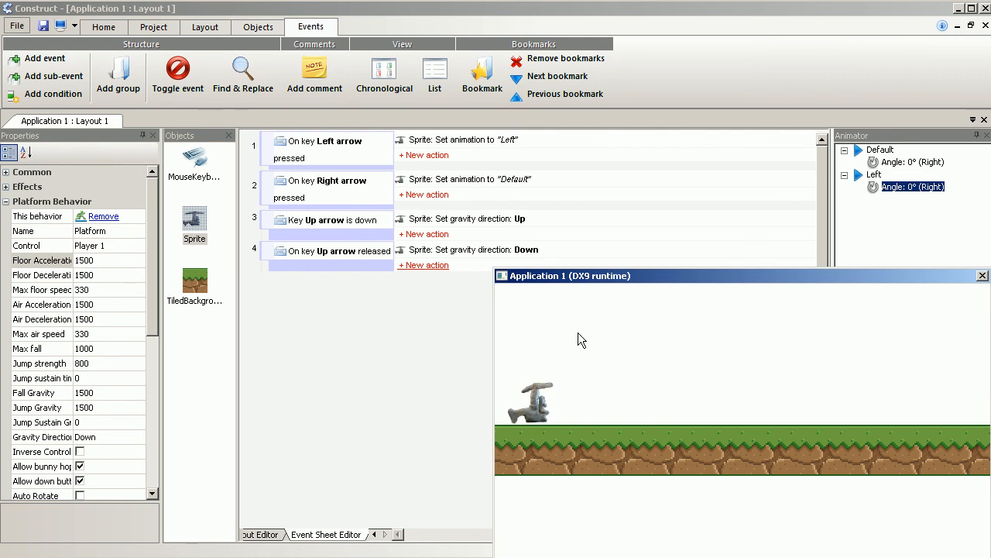
{"action": "key", "text": "Up"}
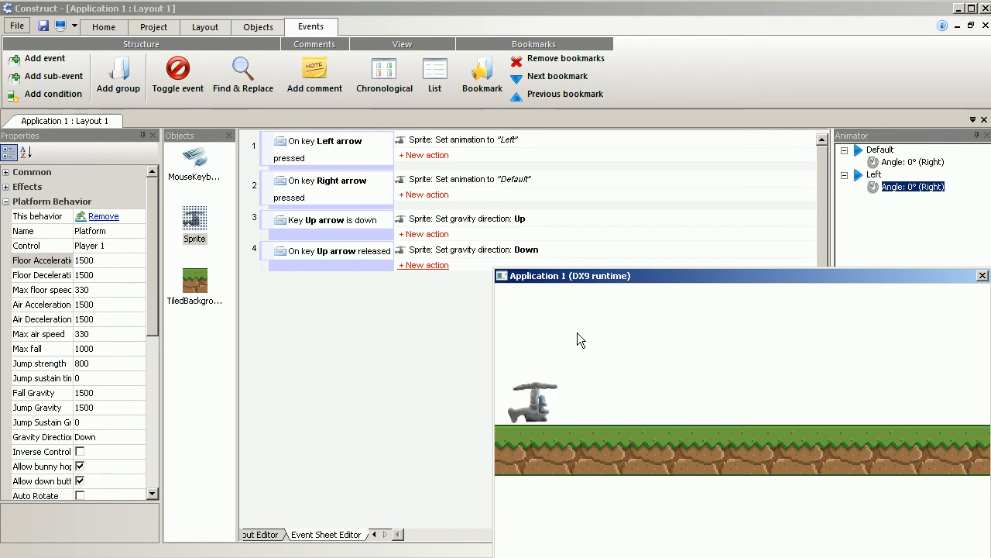
{"action": "key", "text": "Up"}
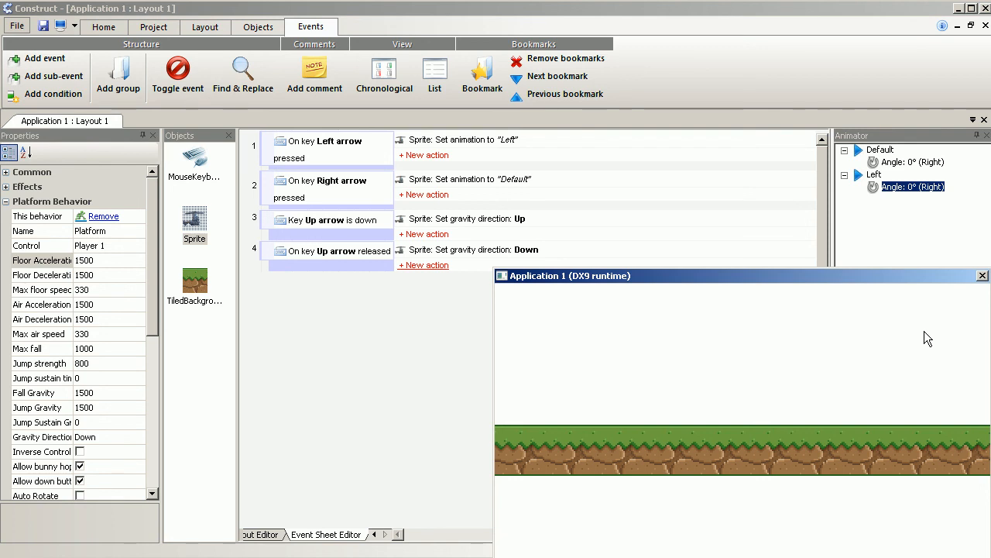
{"action": "left_click", "coordinate": [982, 275]}
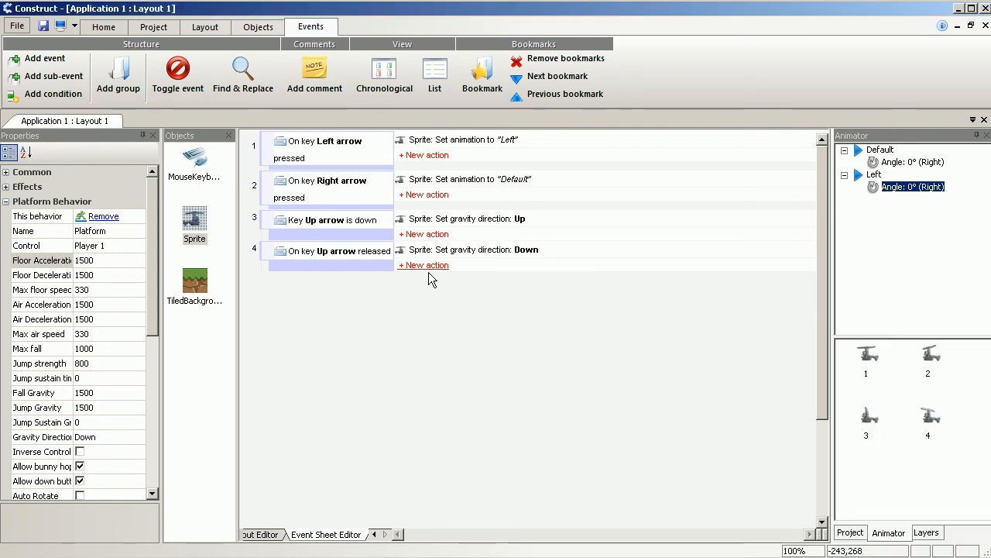
Add a Sprite Set invert input action set to Inverted in the Up arrow released event, and move it to the "Up arrow is down" event.
{"action": "left_click", "coordinate": [425, 266]}
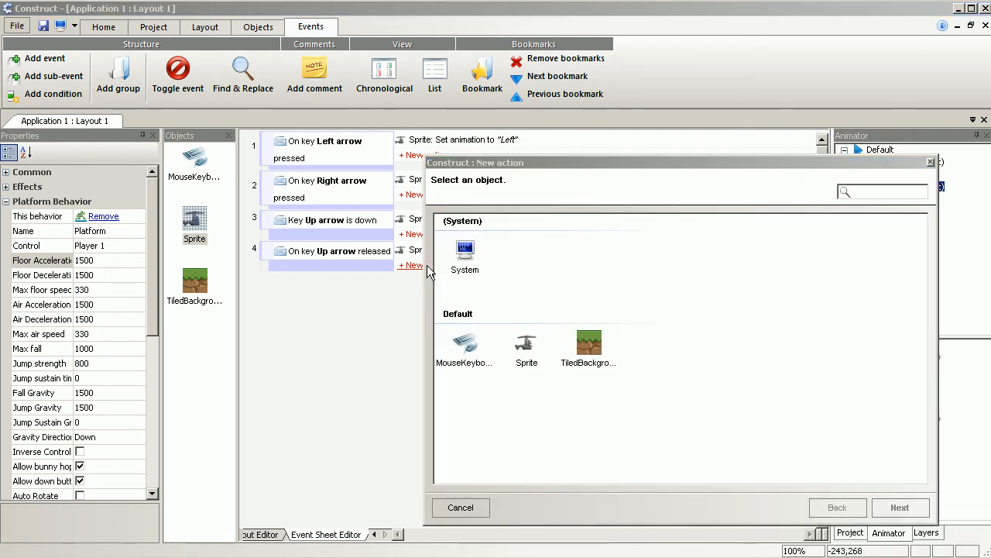
{"action": "left_click", "coordinate": [529, 352]}
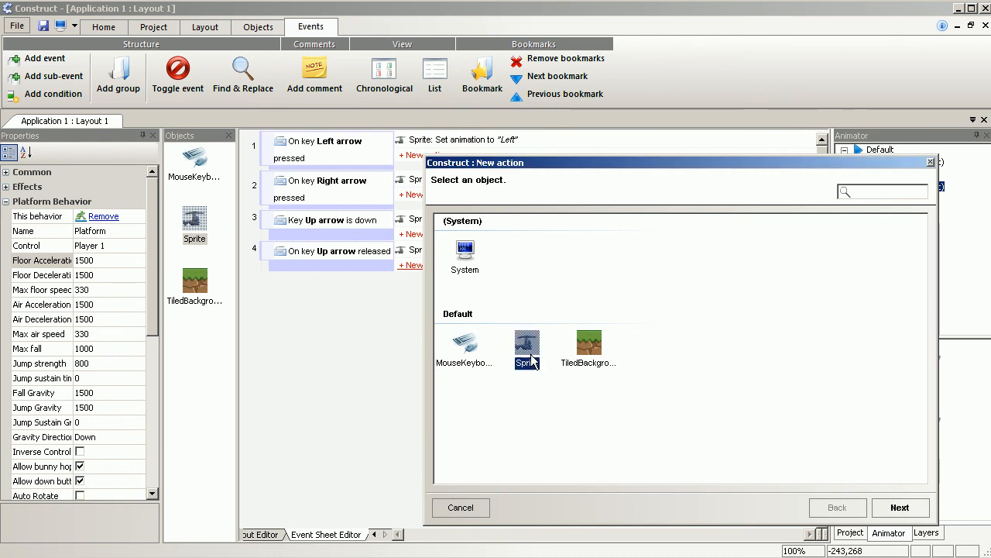
{"action": "left_click", "coordinate": [898, 505]}
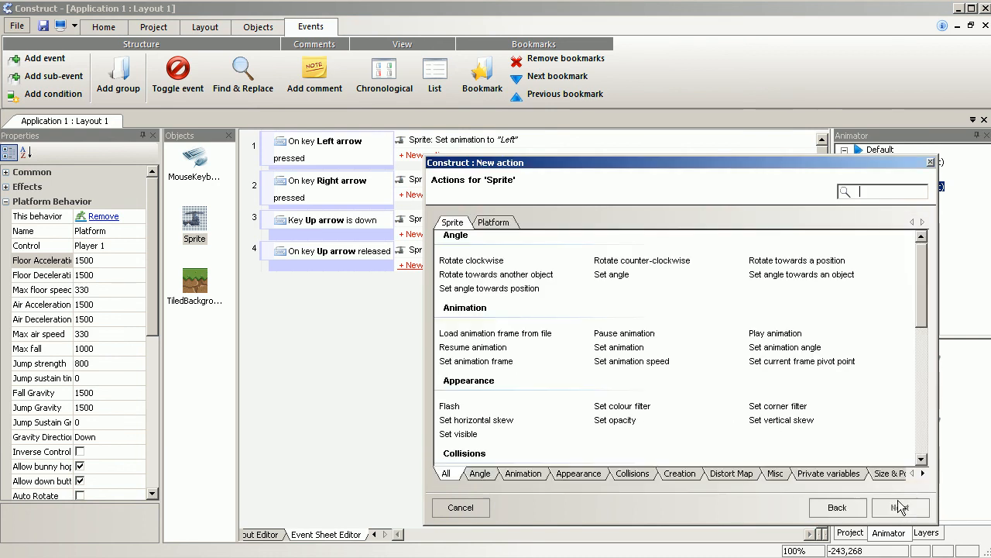
{"action": "left_click", "coordinate": [494, 224]}
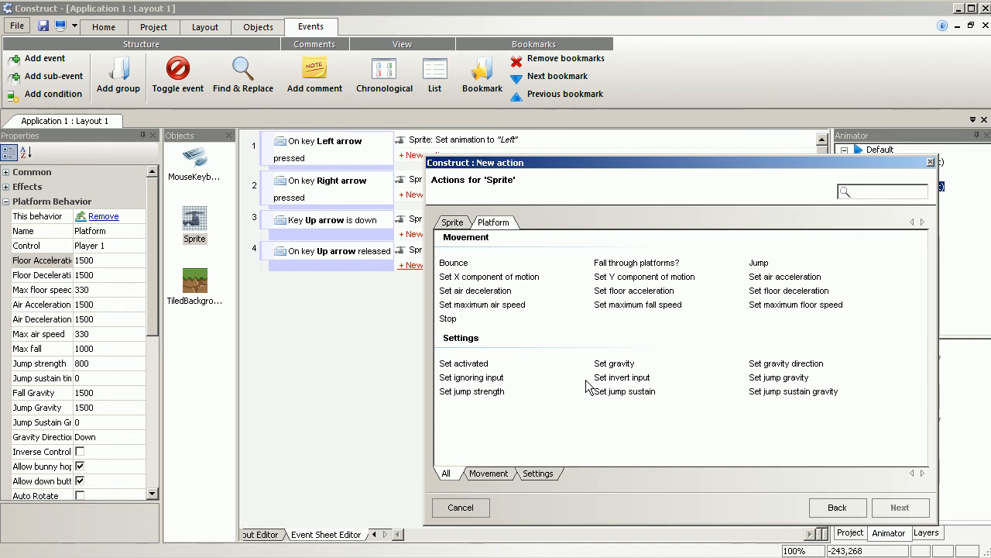
{"action": "left_click", "coordinate": [624, 378]}
{"action": "left_click", "coordinate": [901, 508]}
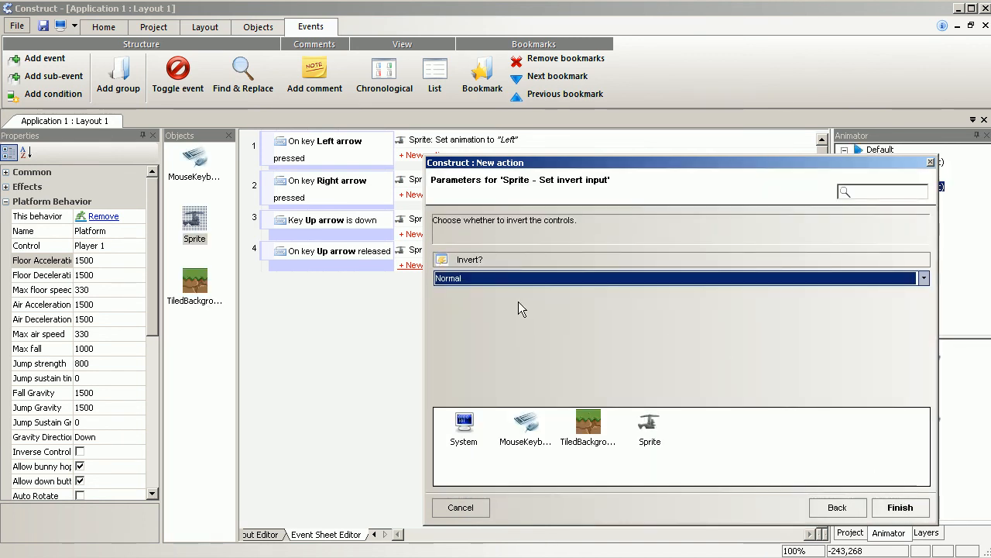
{"action": "left_click", "coordinate": [500, 278]}
{"action": "left_click", "coordinate": [476, 301]}
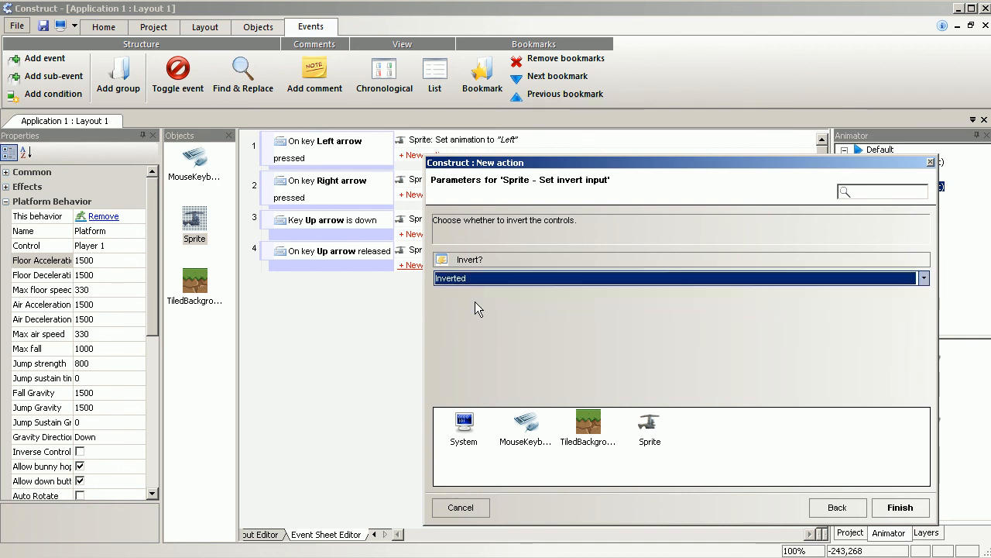
{"action": "left_click", "coordinate": [900, 508]}
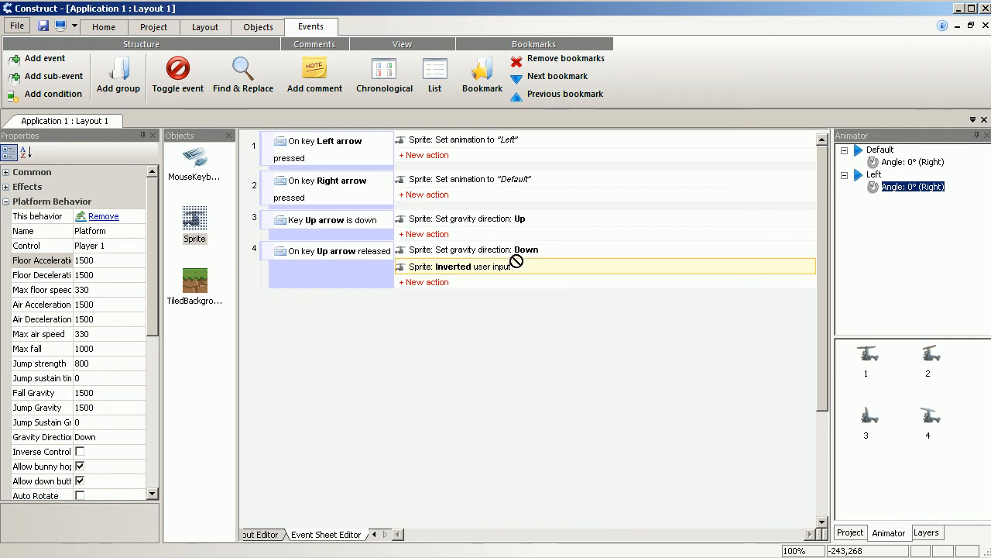
{"action": "left_click_drag", "start_coordinate": [522, 245], "coordinate": [524, 233]}
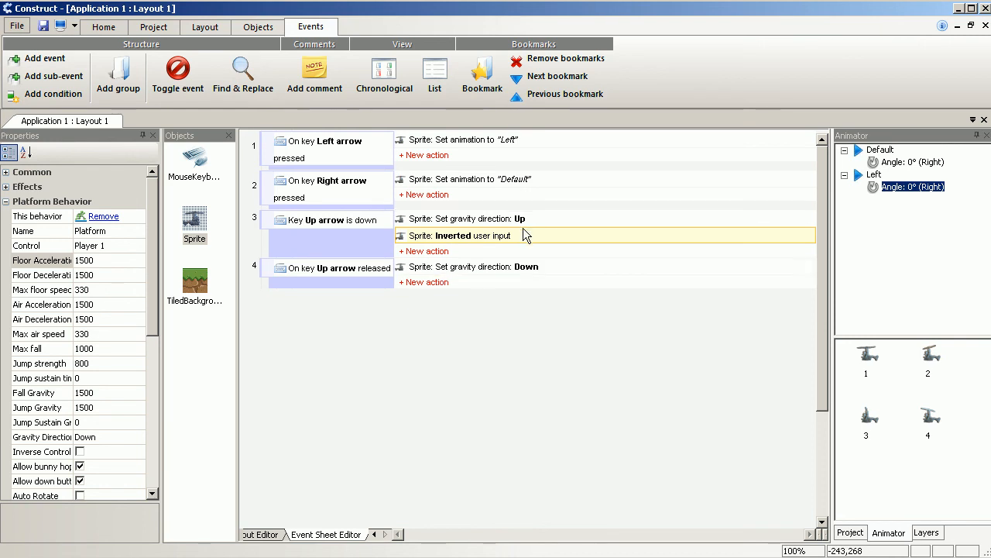
Add a Sprite Set invert input action set to Normal to the Up arrow released event.
{"action": "left_click", "coordinate": [426, 283]}
{"action": "left_click", "coordinate": [526, 343]}
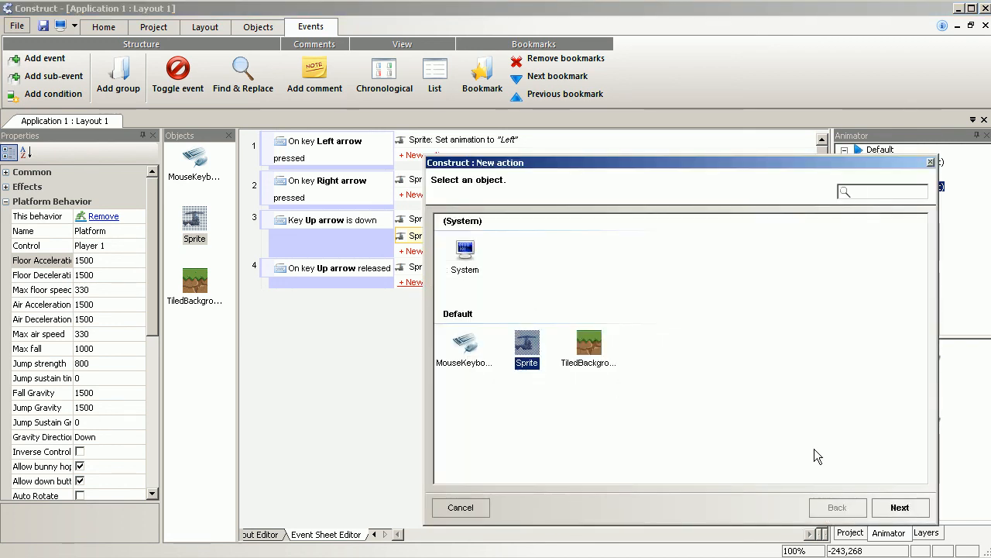
{"action": "left_click", "coordinate": [900, 508]}
{"action": "left_click", "coordinate": [493, 223]}
{"action": "left_click", "coordinate": [622, 377]}
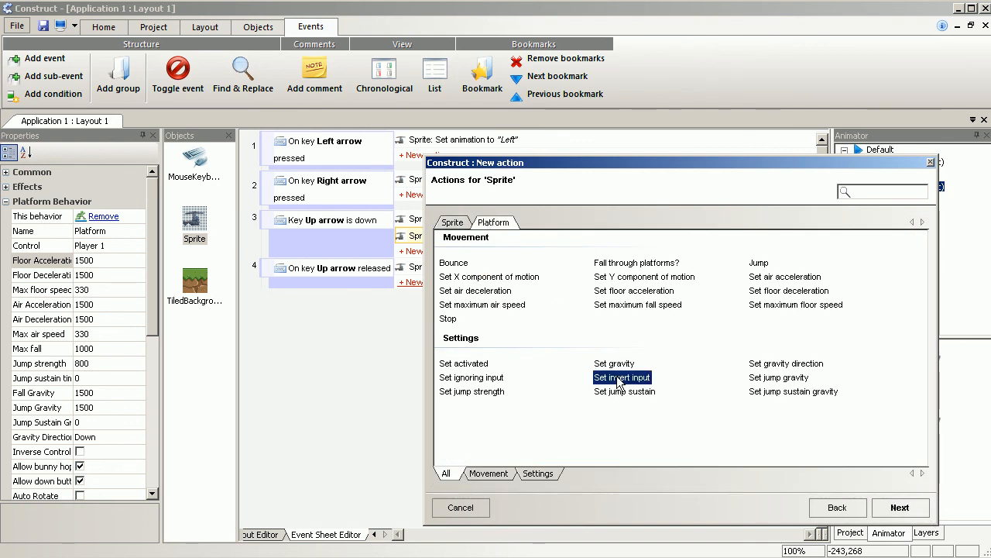
{"action": "left_click", "coordinate": [898, 507]}
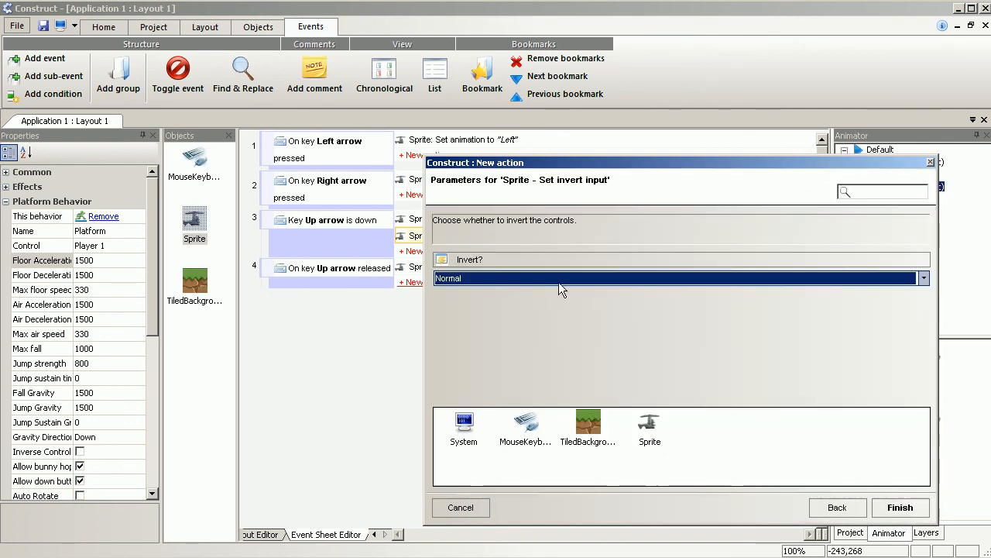
{"action": "left_click", "coordinate": [899, 507]}
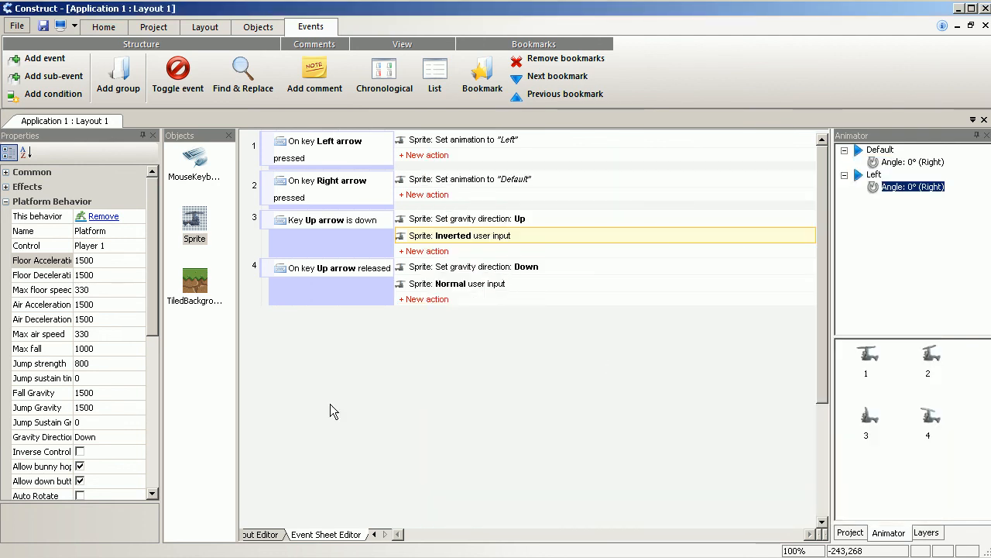